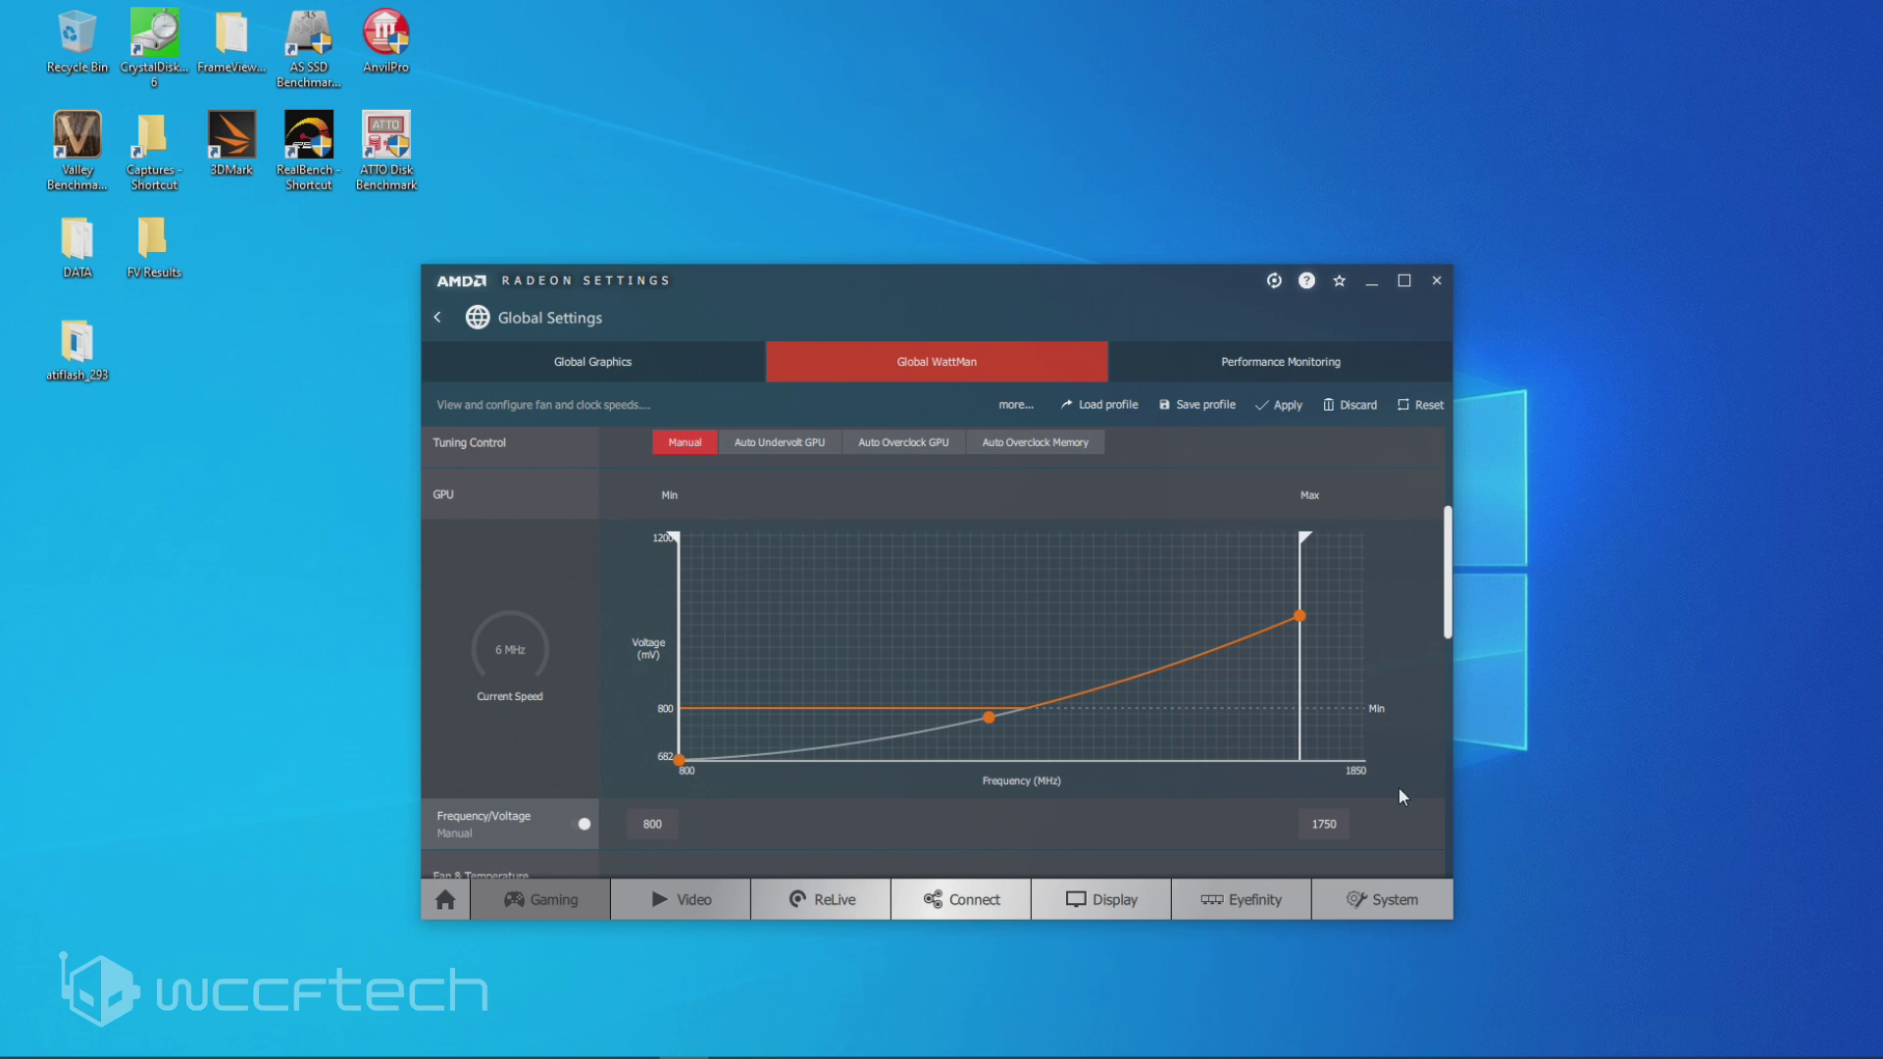
Drag the WattMan Max frequency handle from 1750 MHz to its 1850 MHz limit
left_click_drag(1303, 537, 1554, 541)
Launch GPU-Z to show the Radeon RX 5700 details and BIOS 017.001.000.042.012565
left_click(285, 1057)
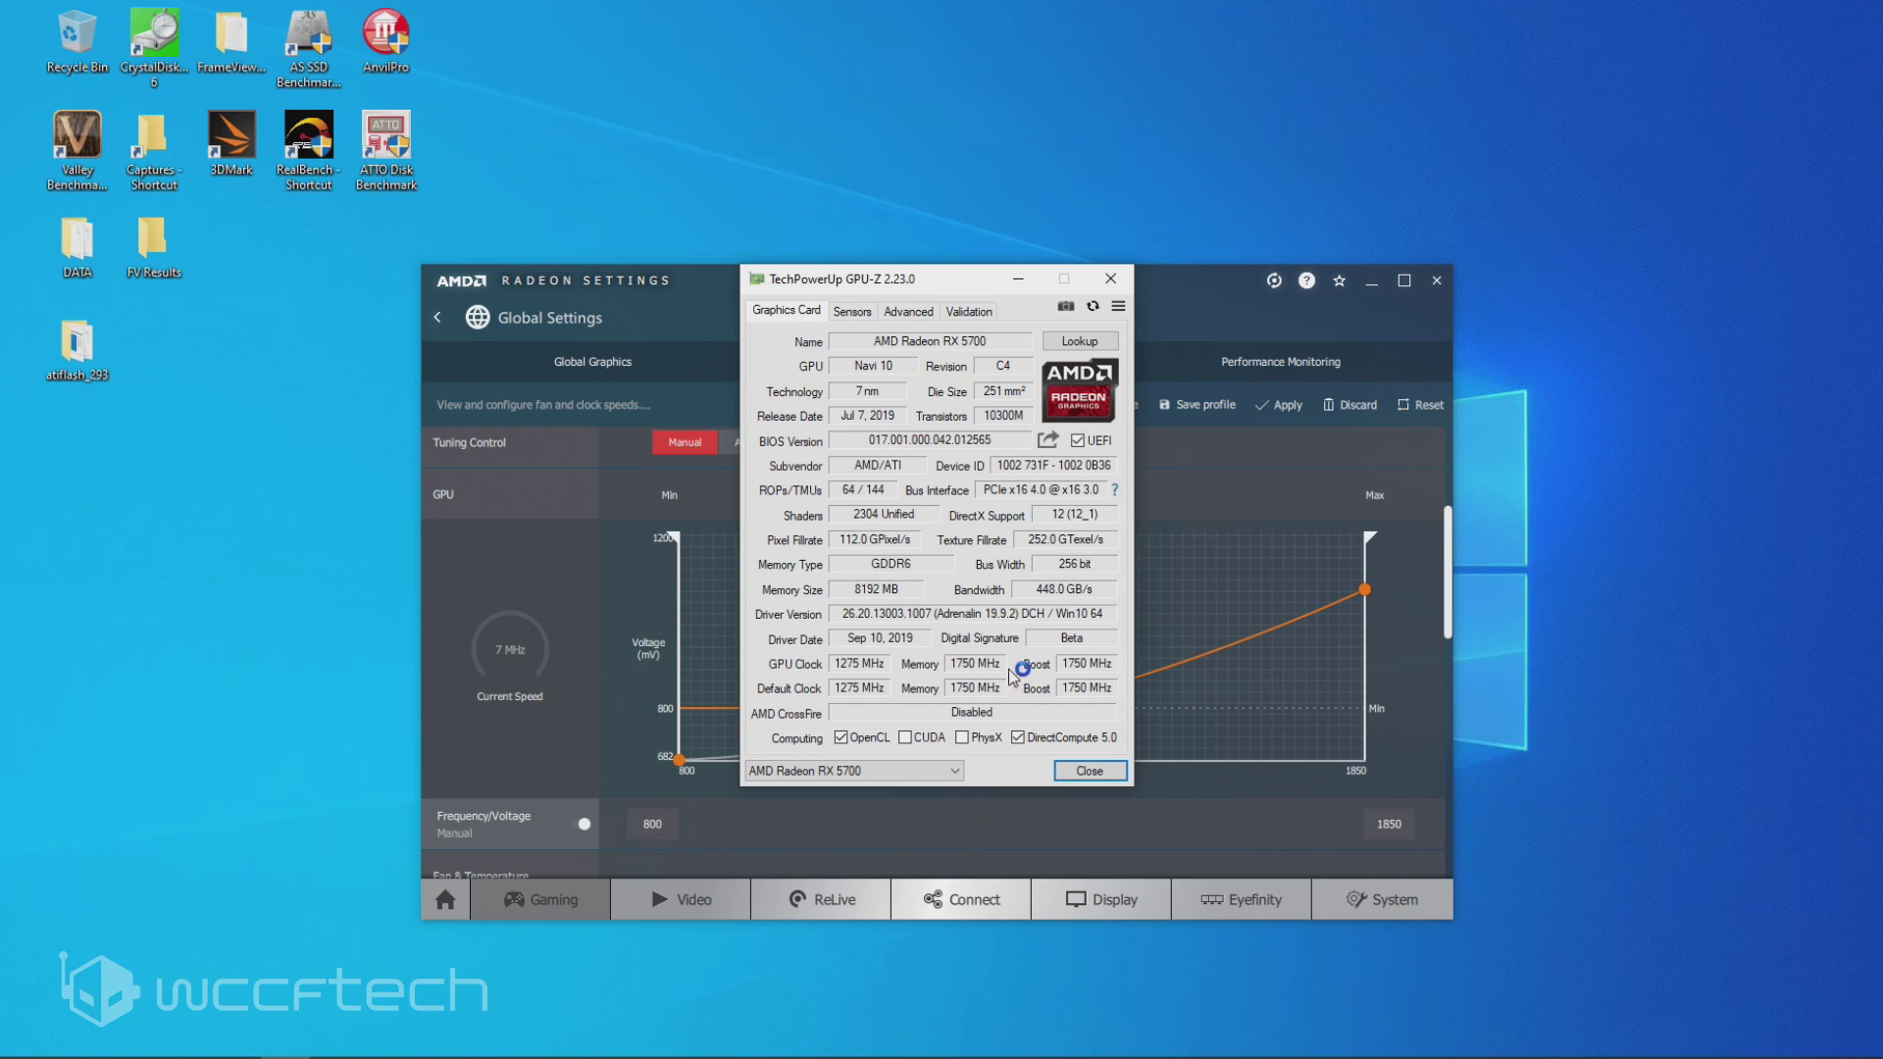
Minimize GPU-Z and Radeon Settings, then restore Chrome on the ATIFlash 2.93 download page
left_click(1019, 278)
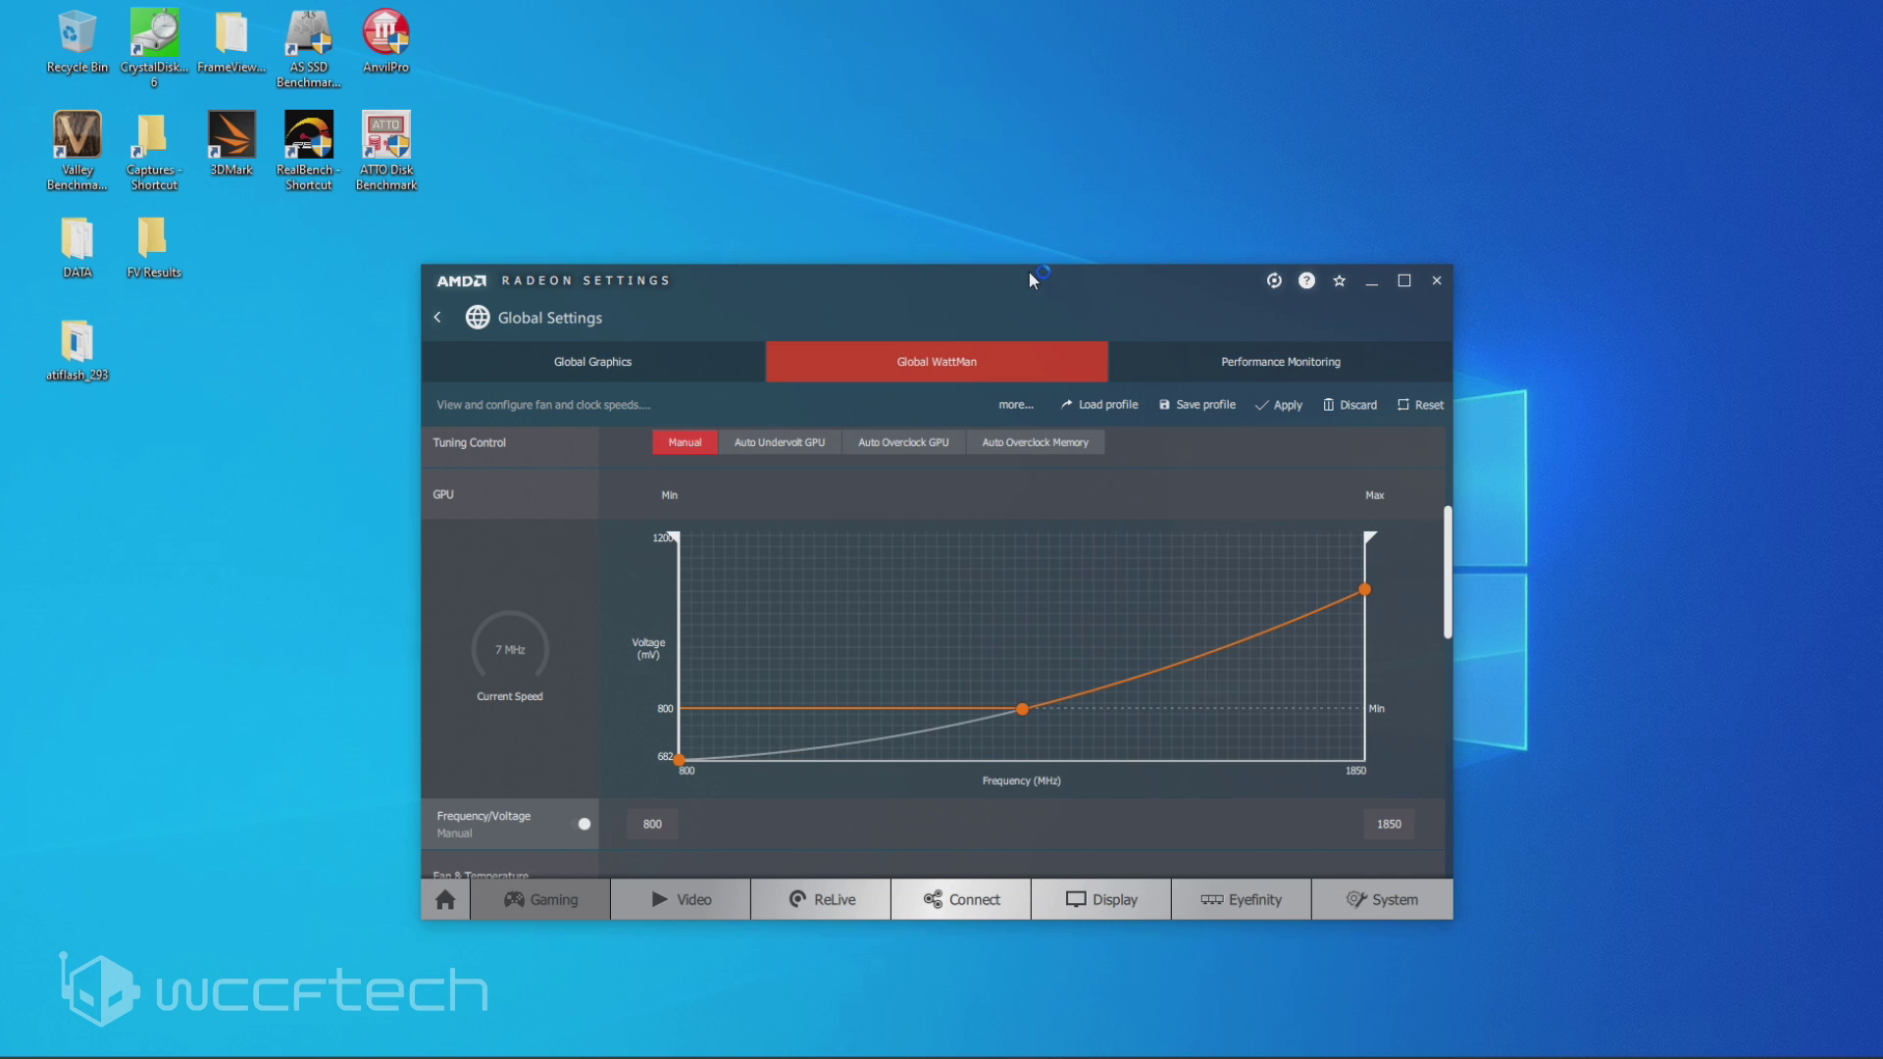
left_click(1371, 281)
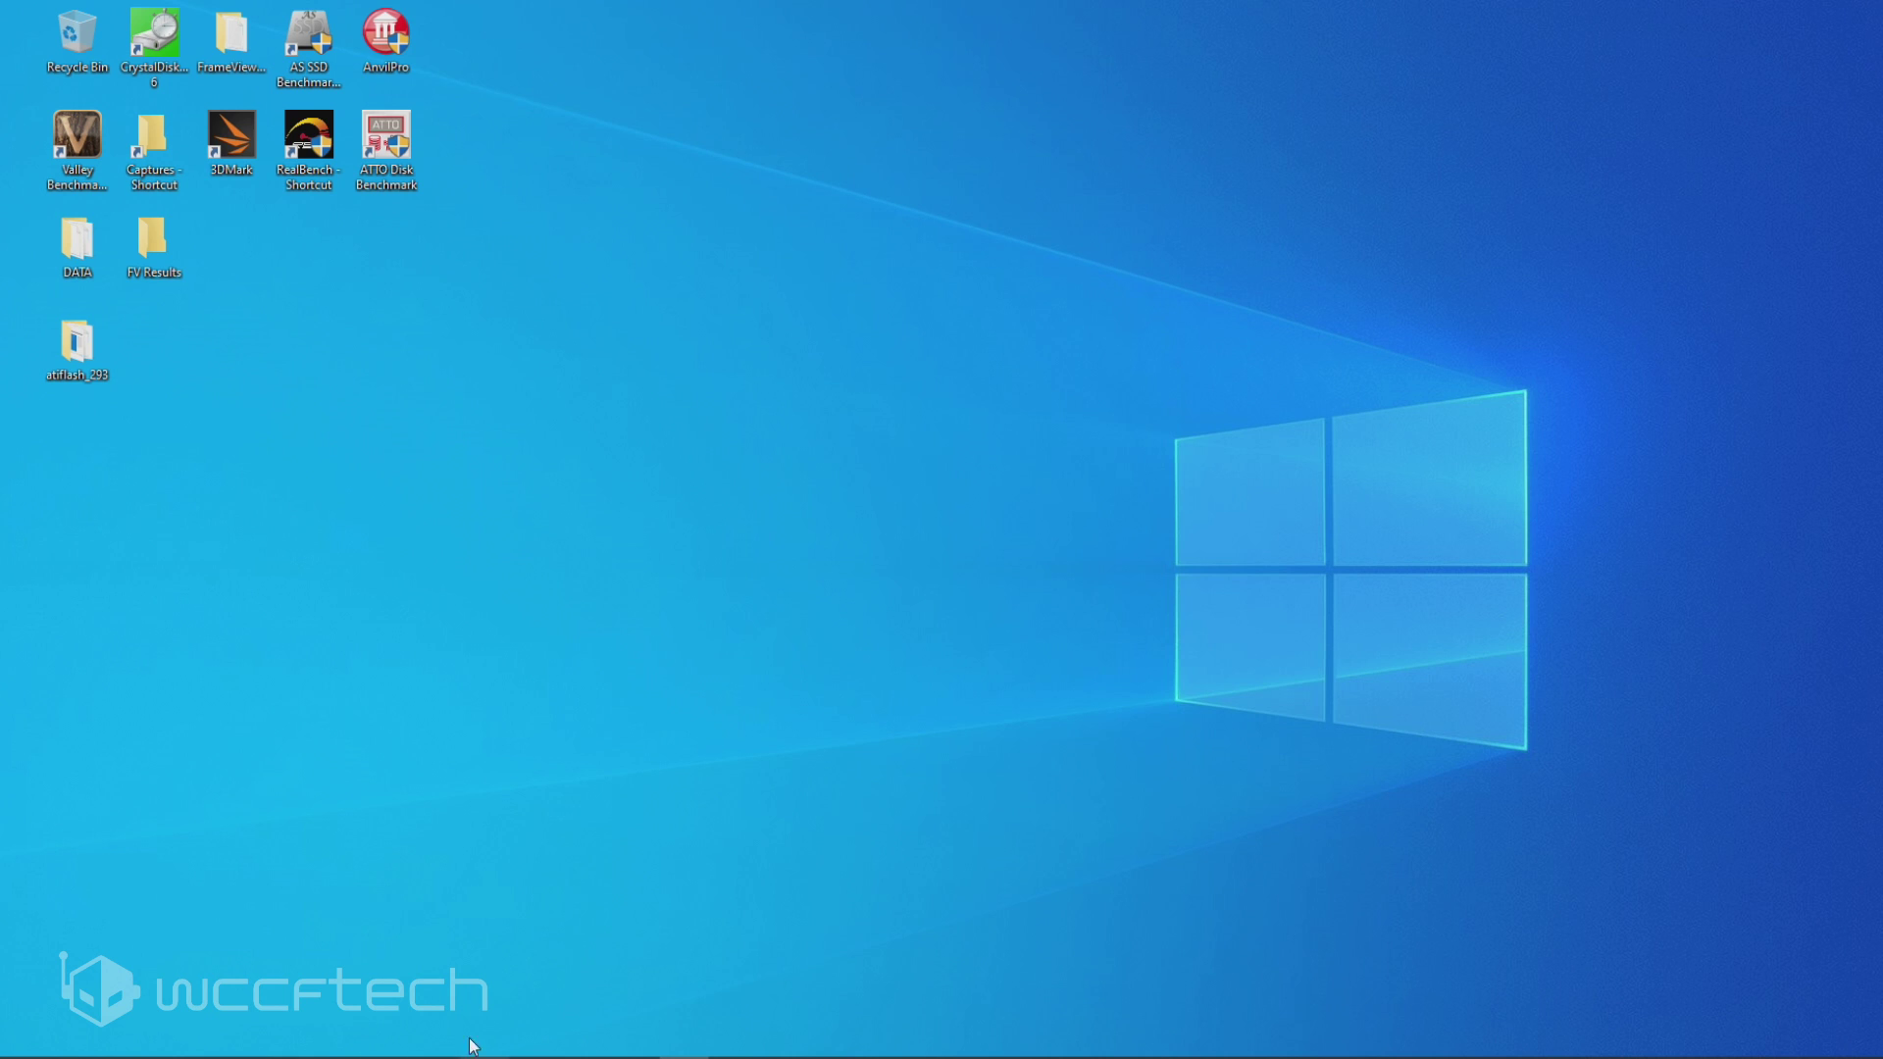
mouse_move(335, 1057)
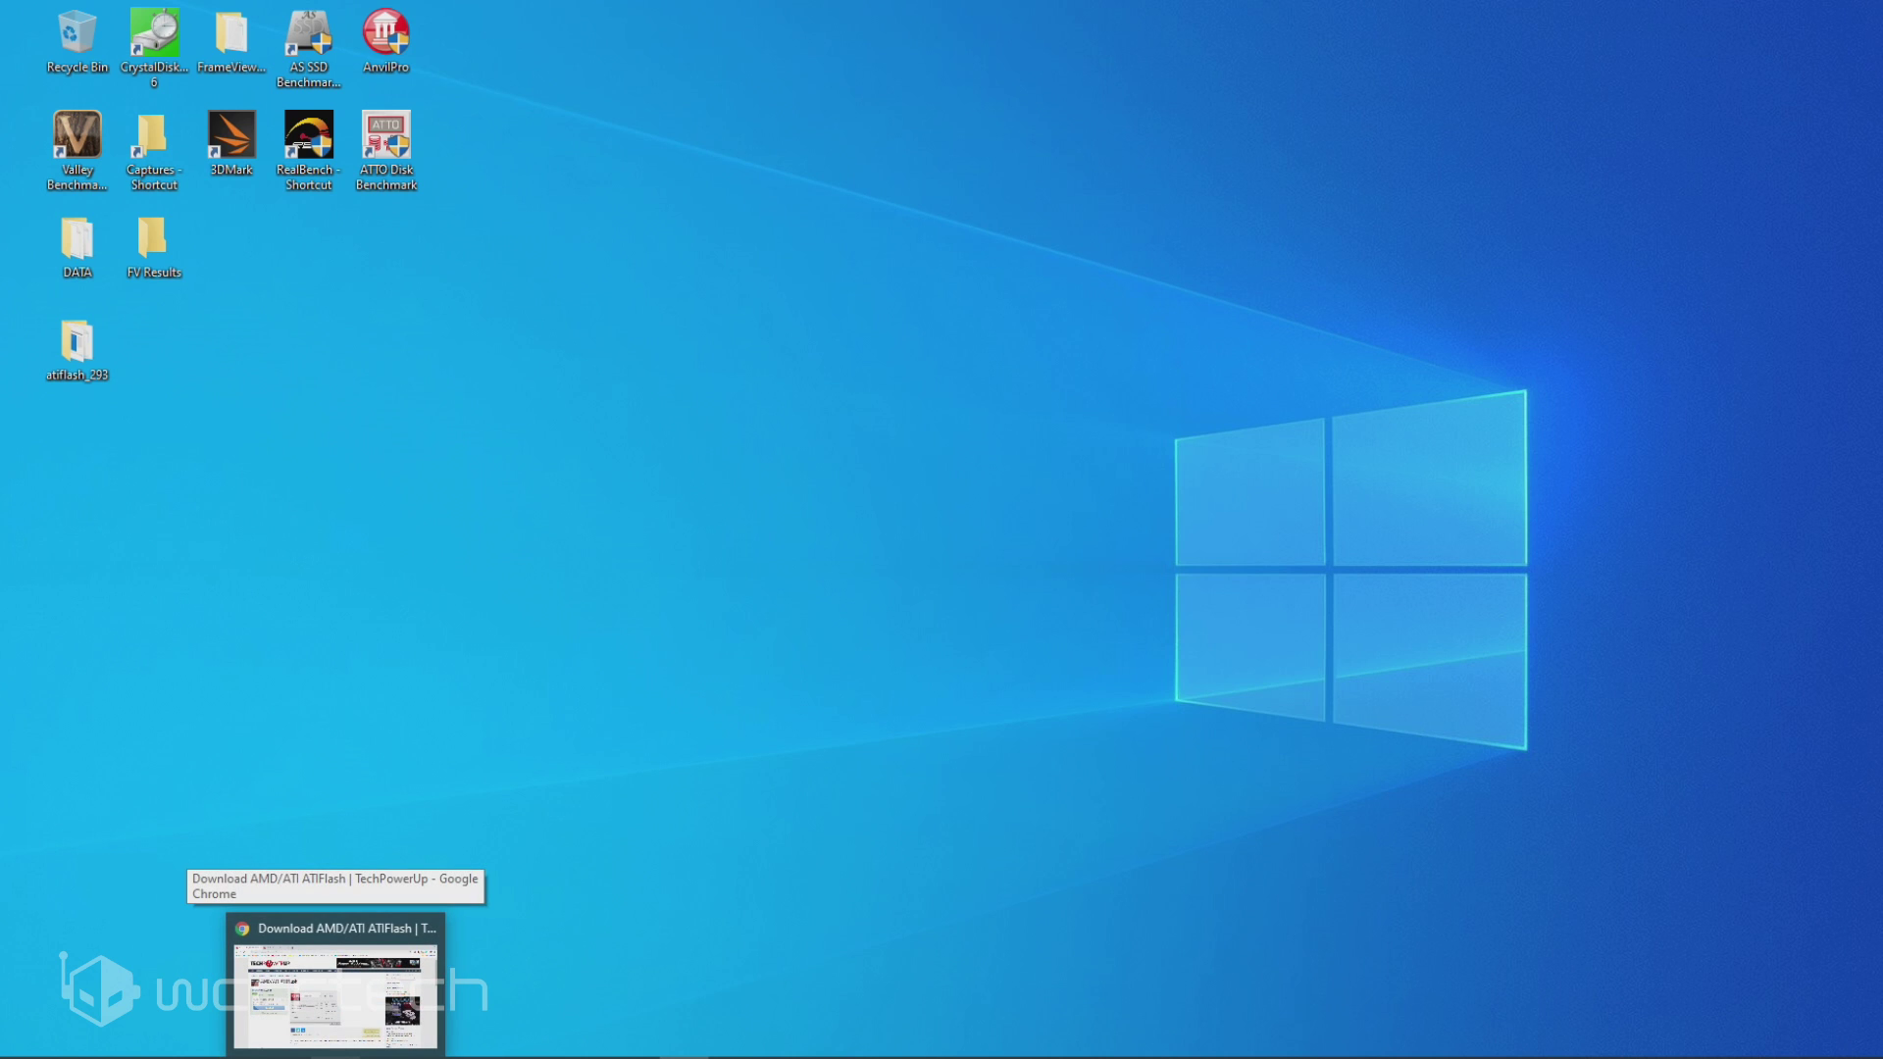
left_click(335, 990)
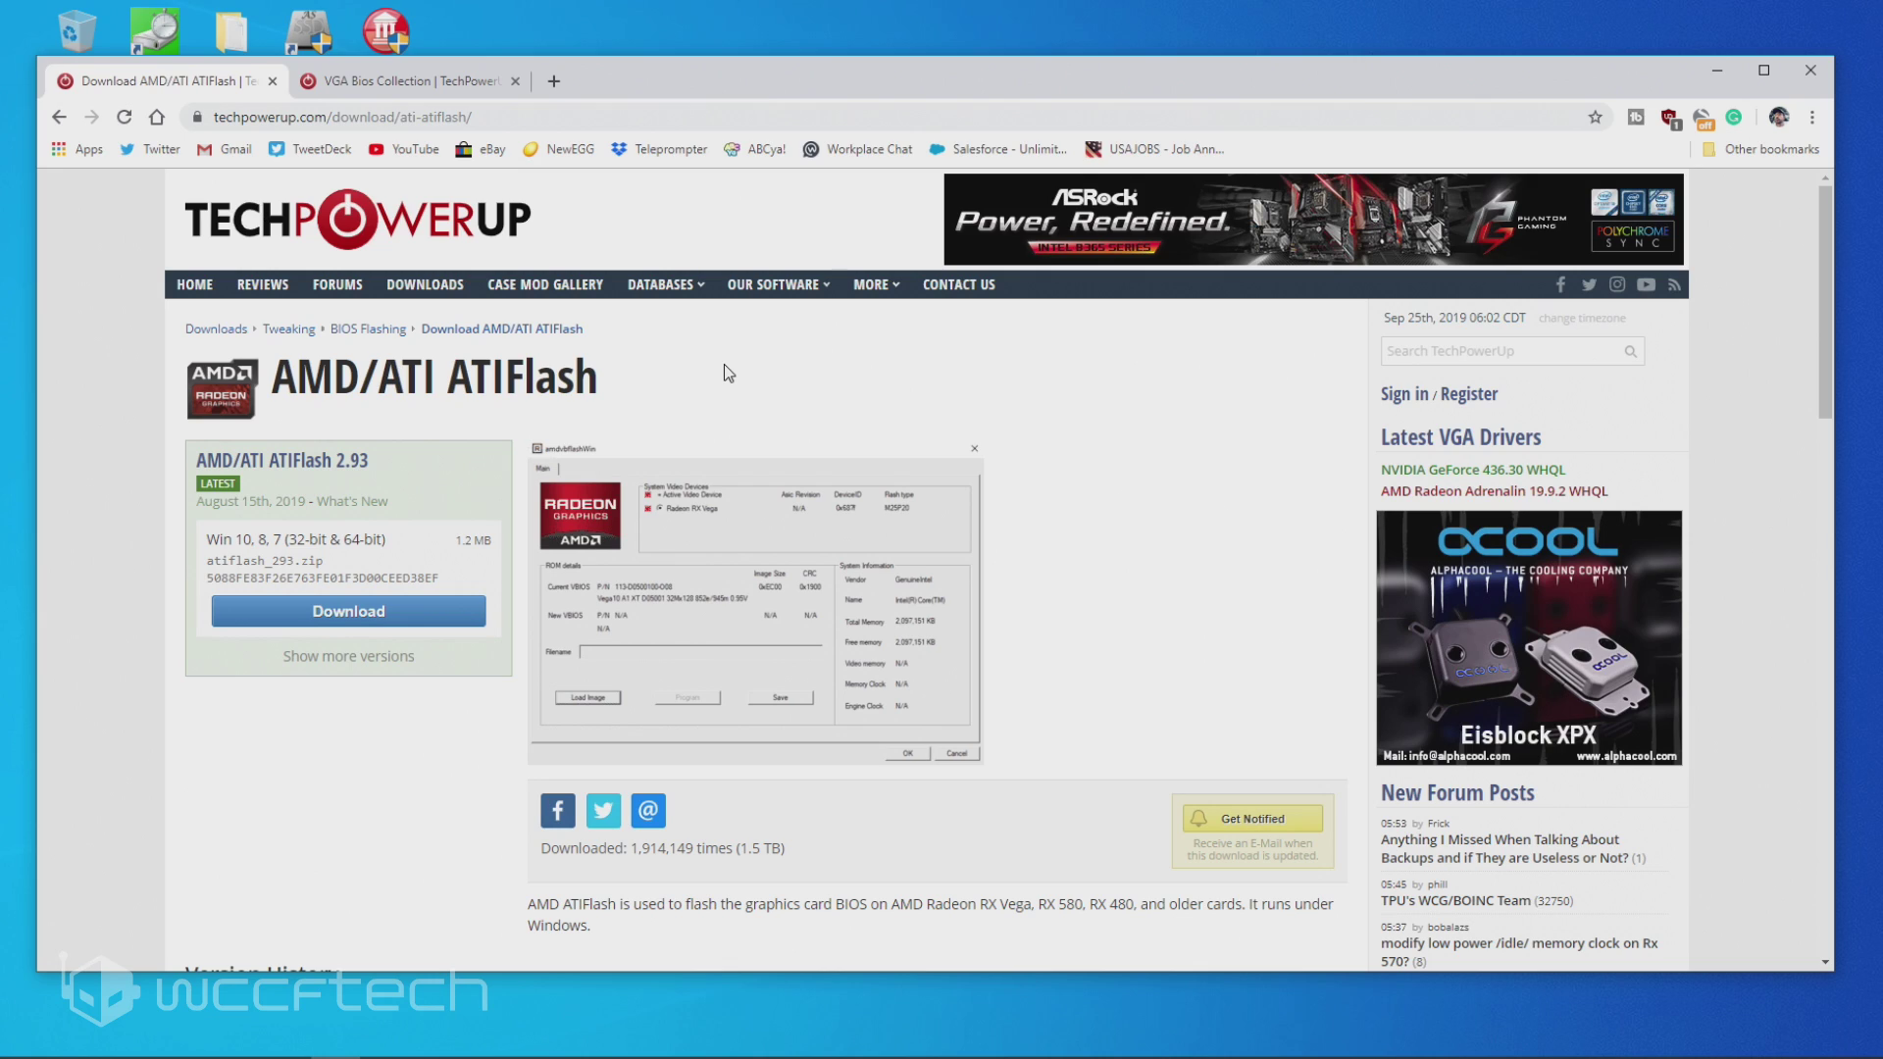
Download the first RX 5700 XT 8 GB BIOS from the VGA Bios Collection, then return to the ATIFlash tab
left_click(417, 81)
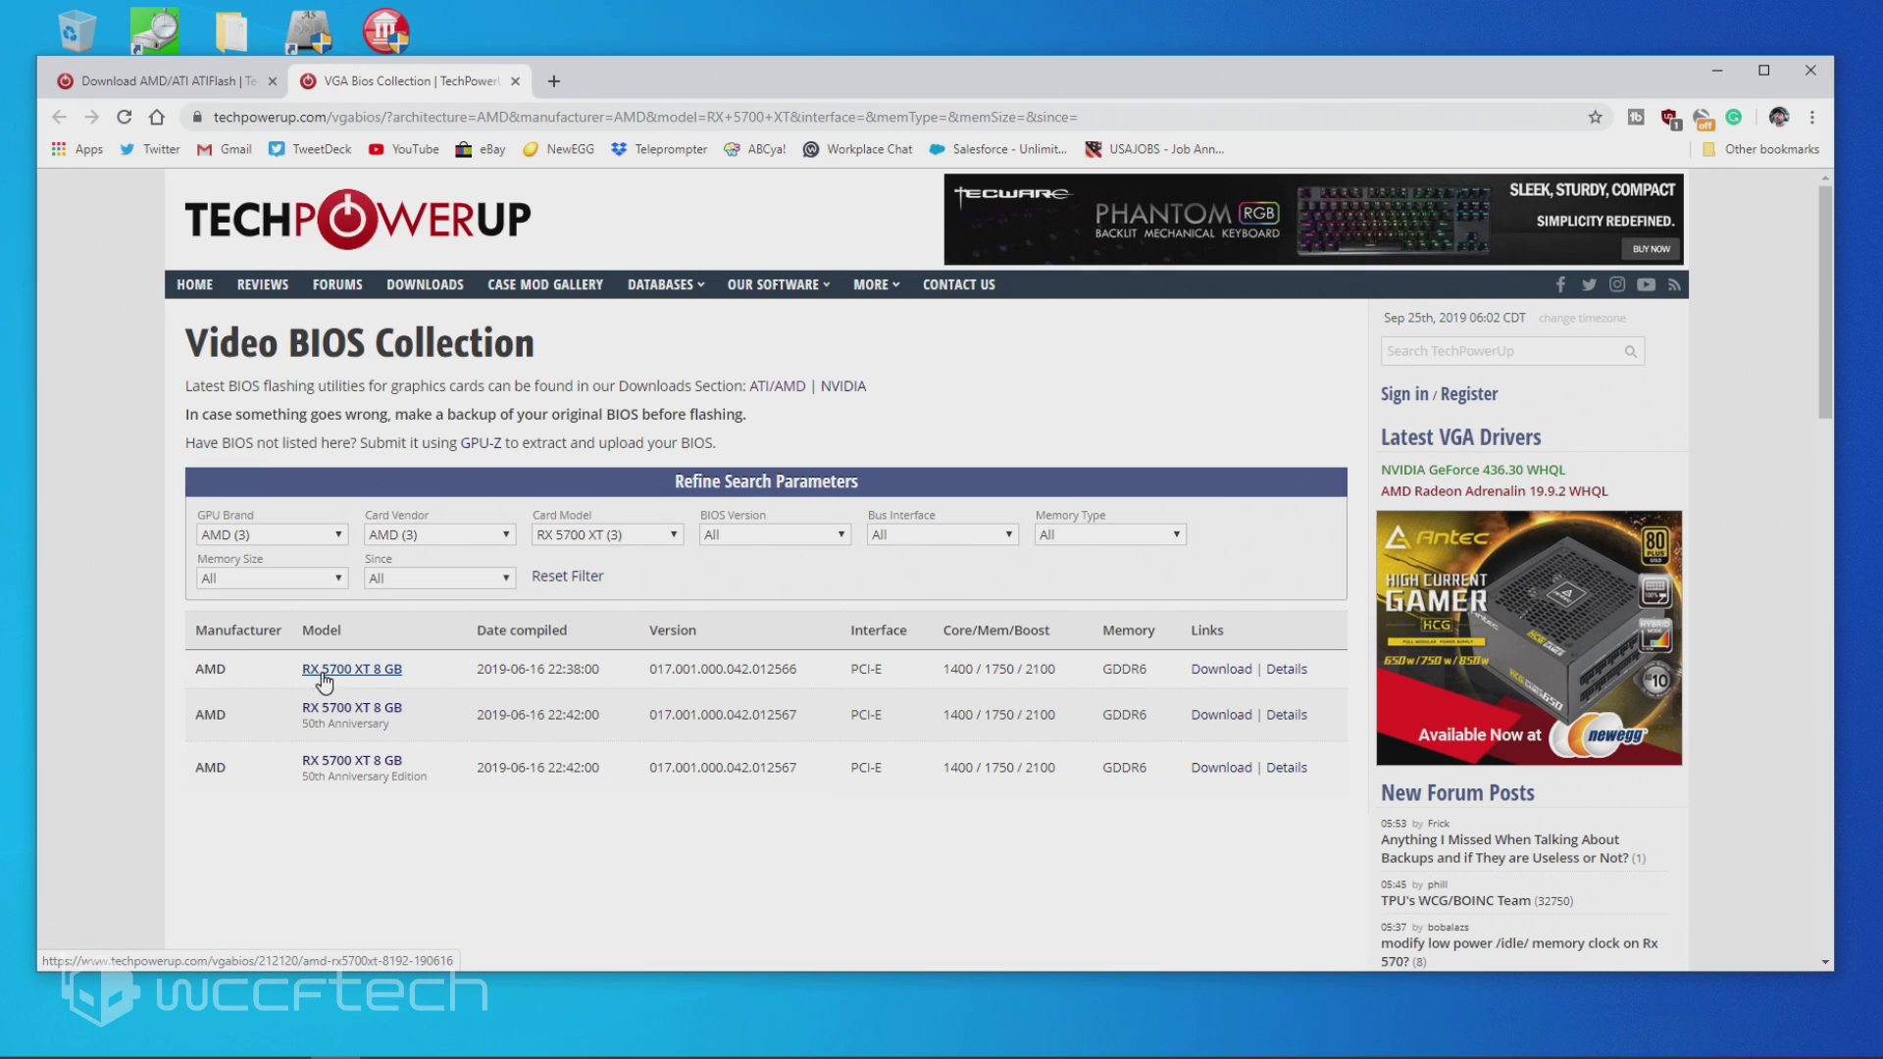
left_click(1221, 669)
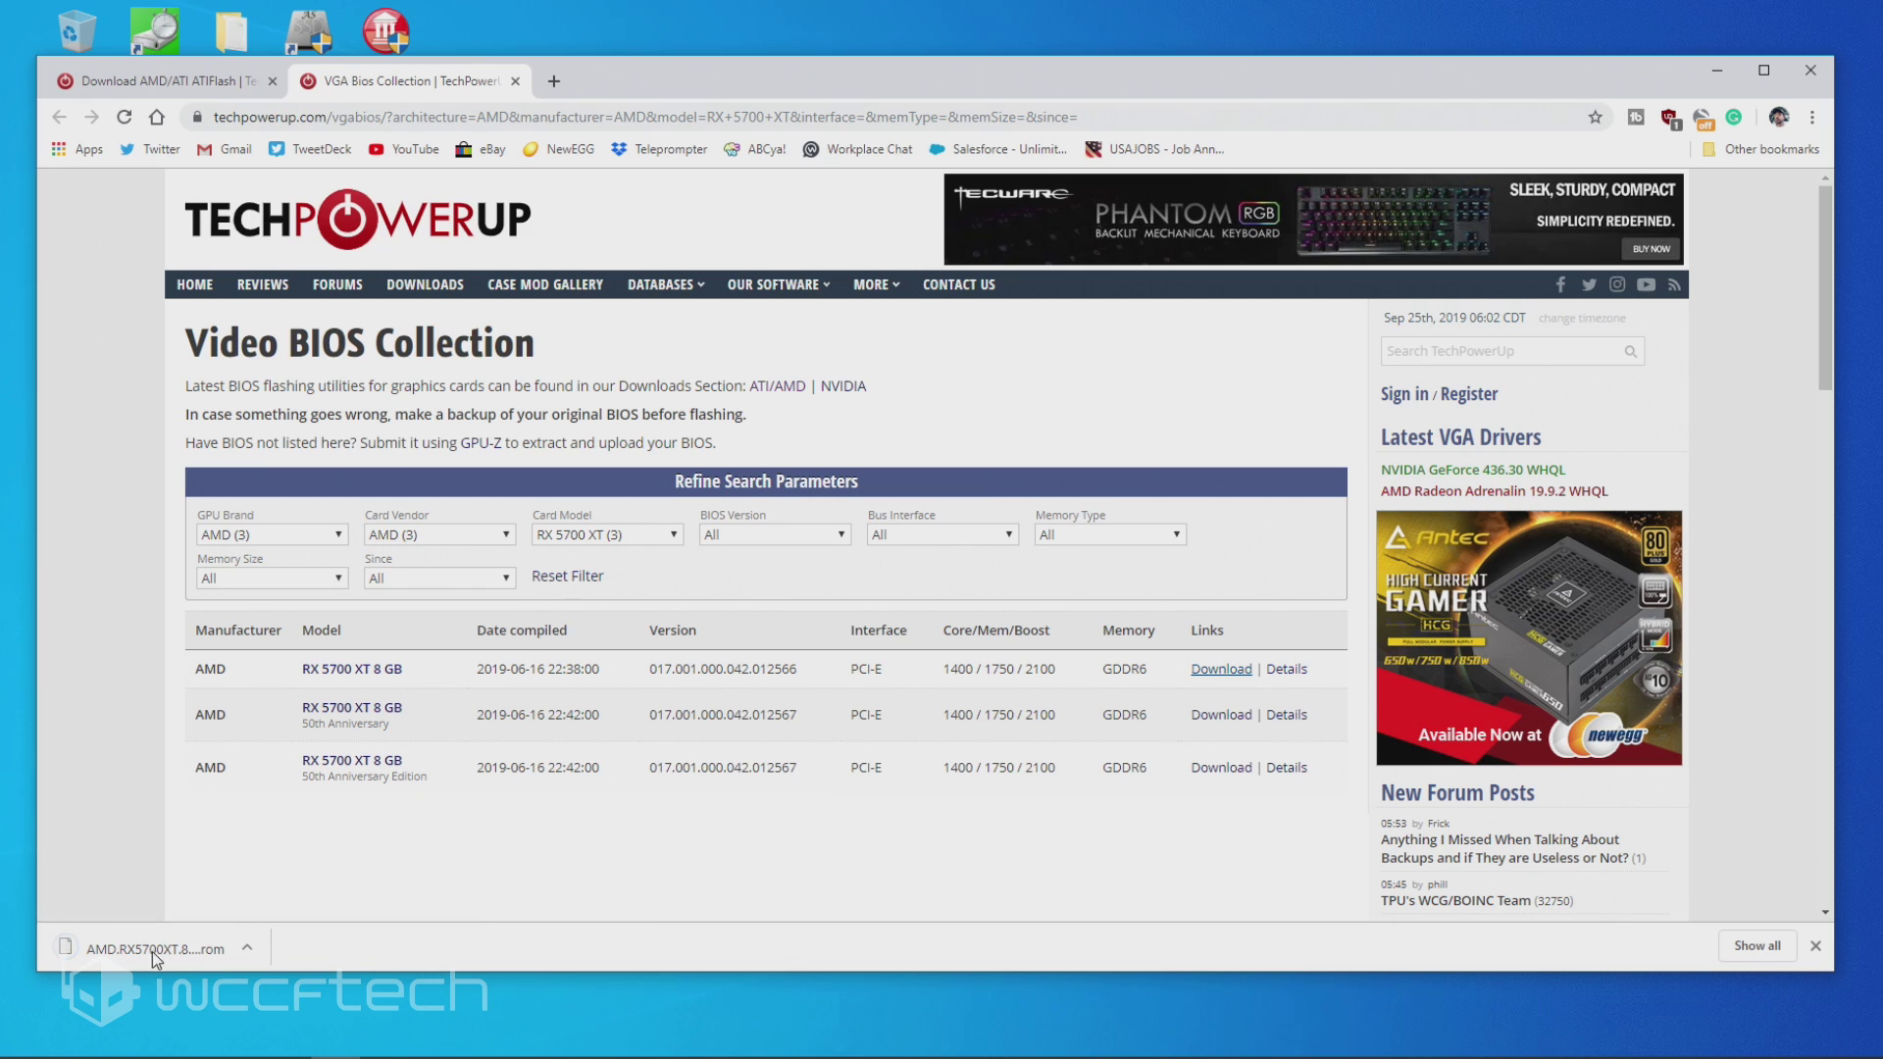
left_click(1816, 948)
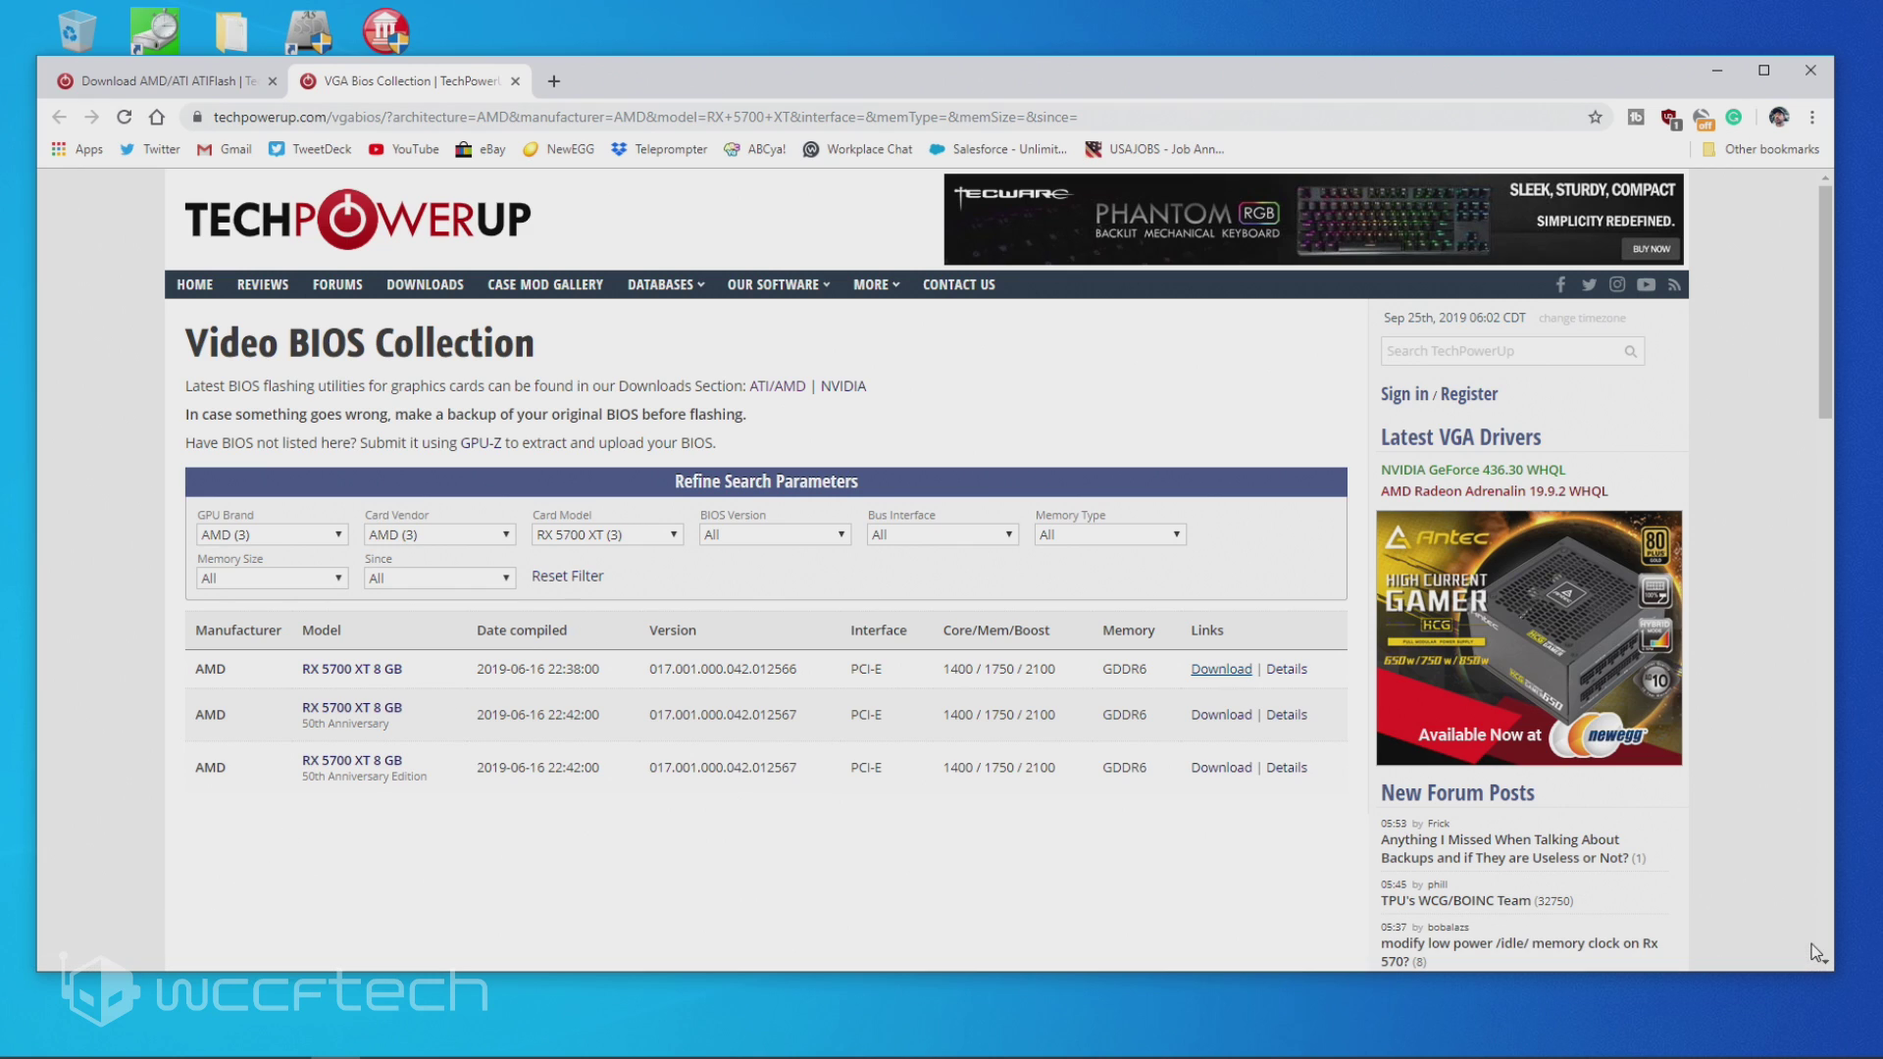
left_click(164, 83)
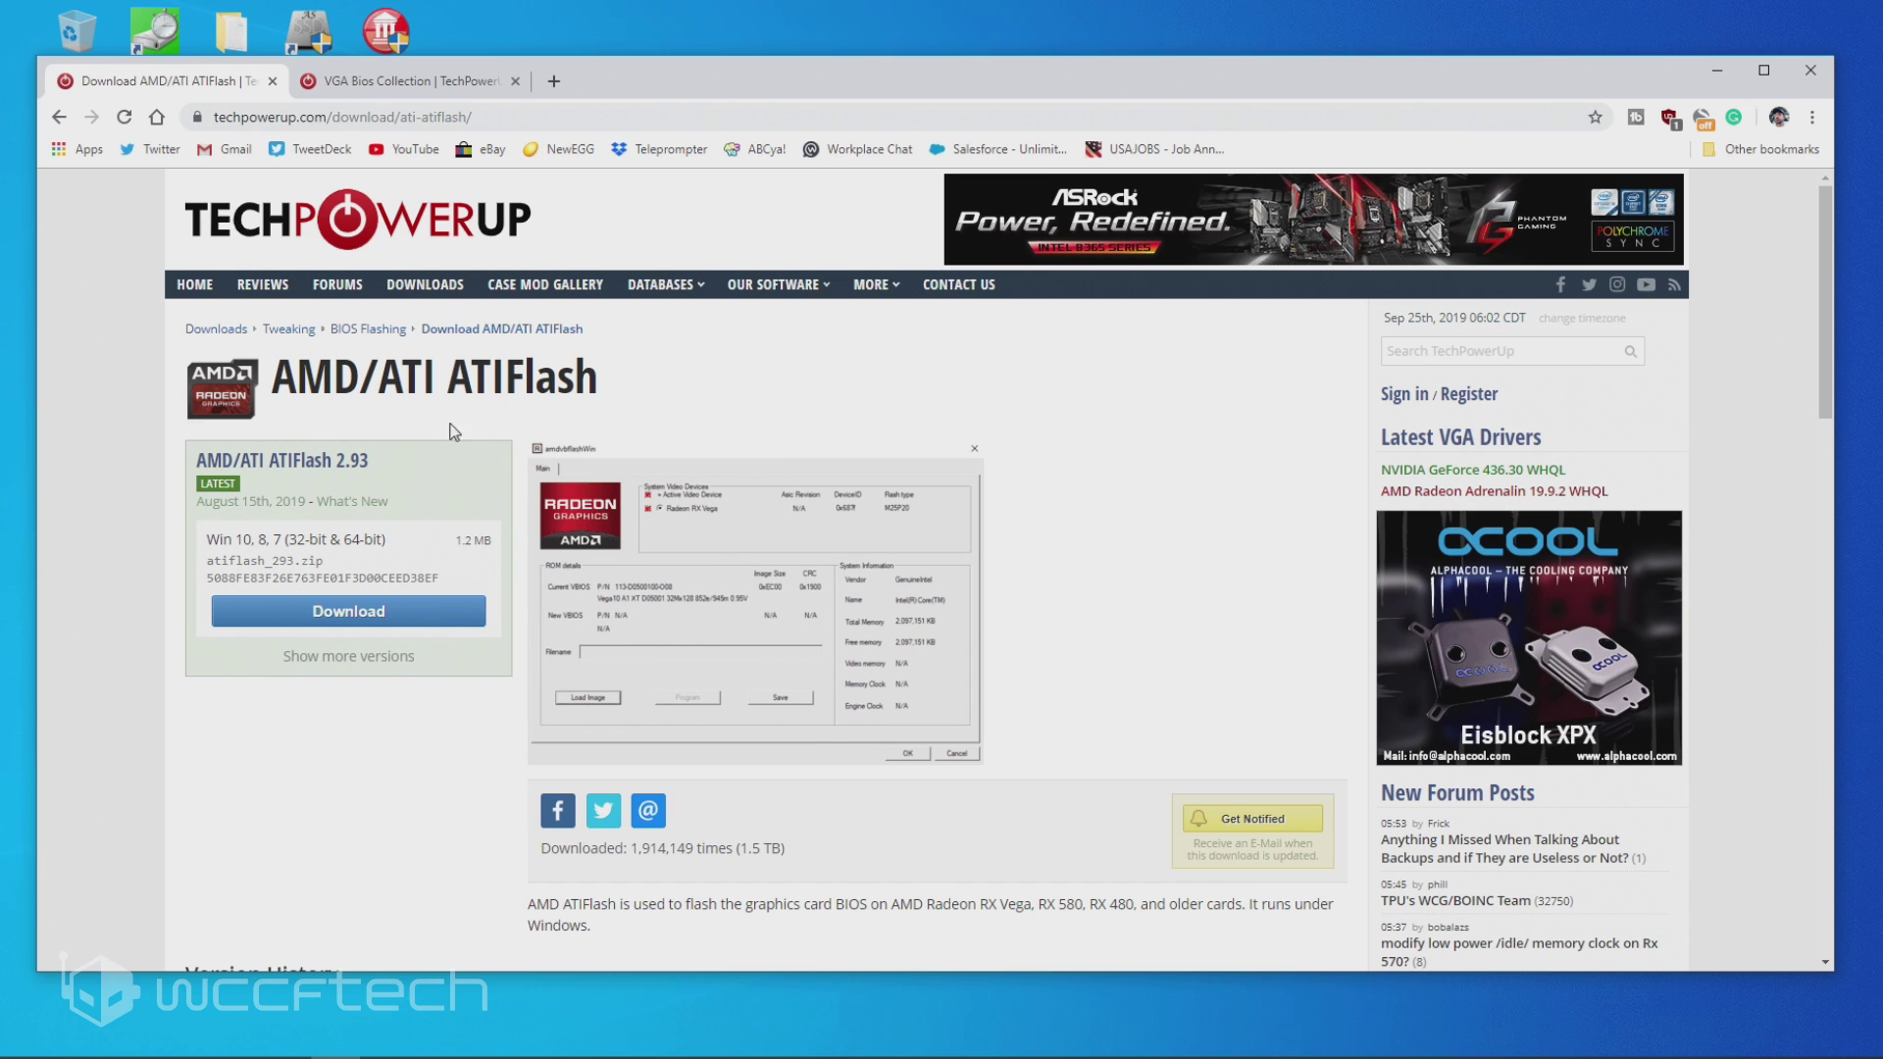
Run amdvbflashWin from the desktop atiflash_293 folder as administrator
left_click(1718, 71)
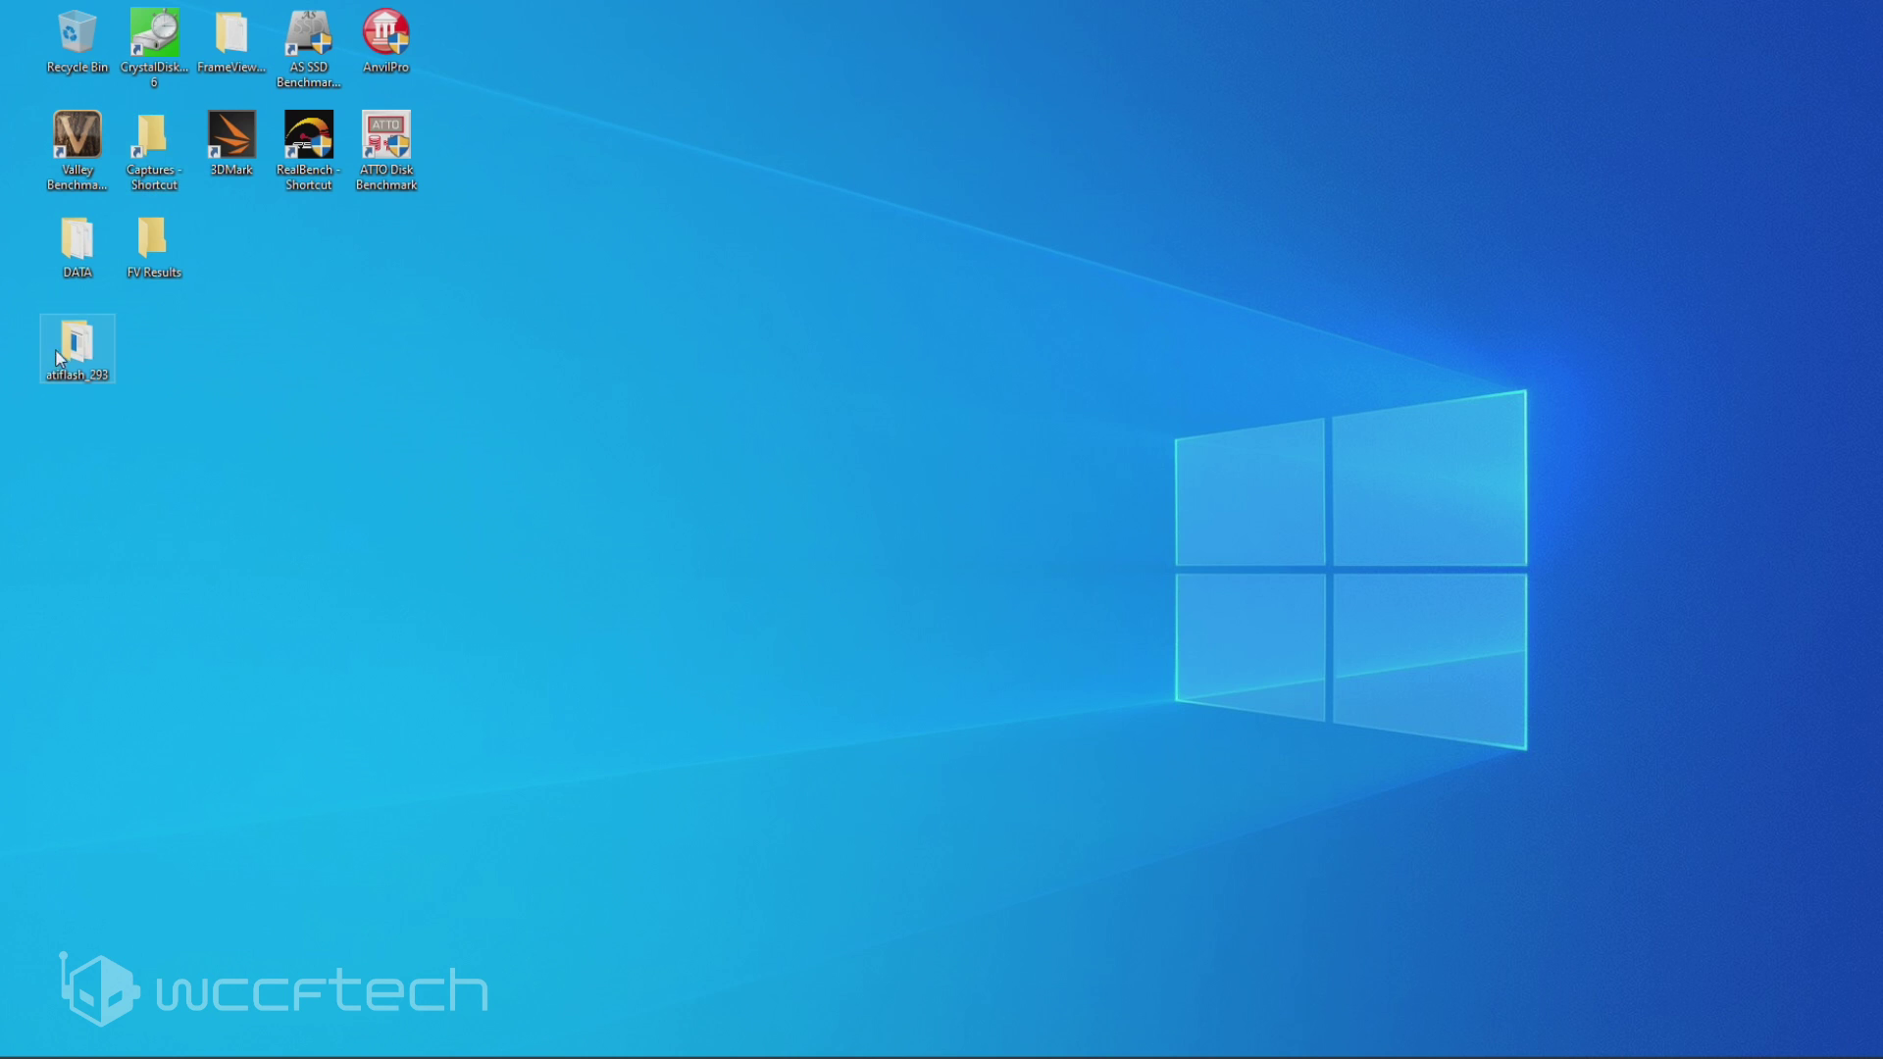
double_click(76, 346)
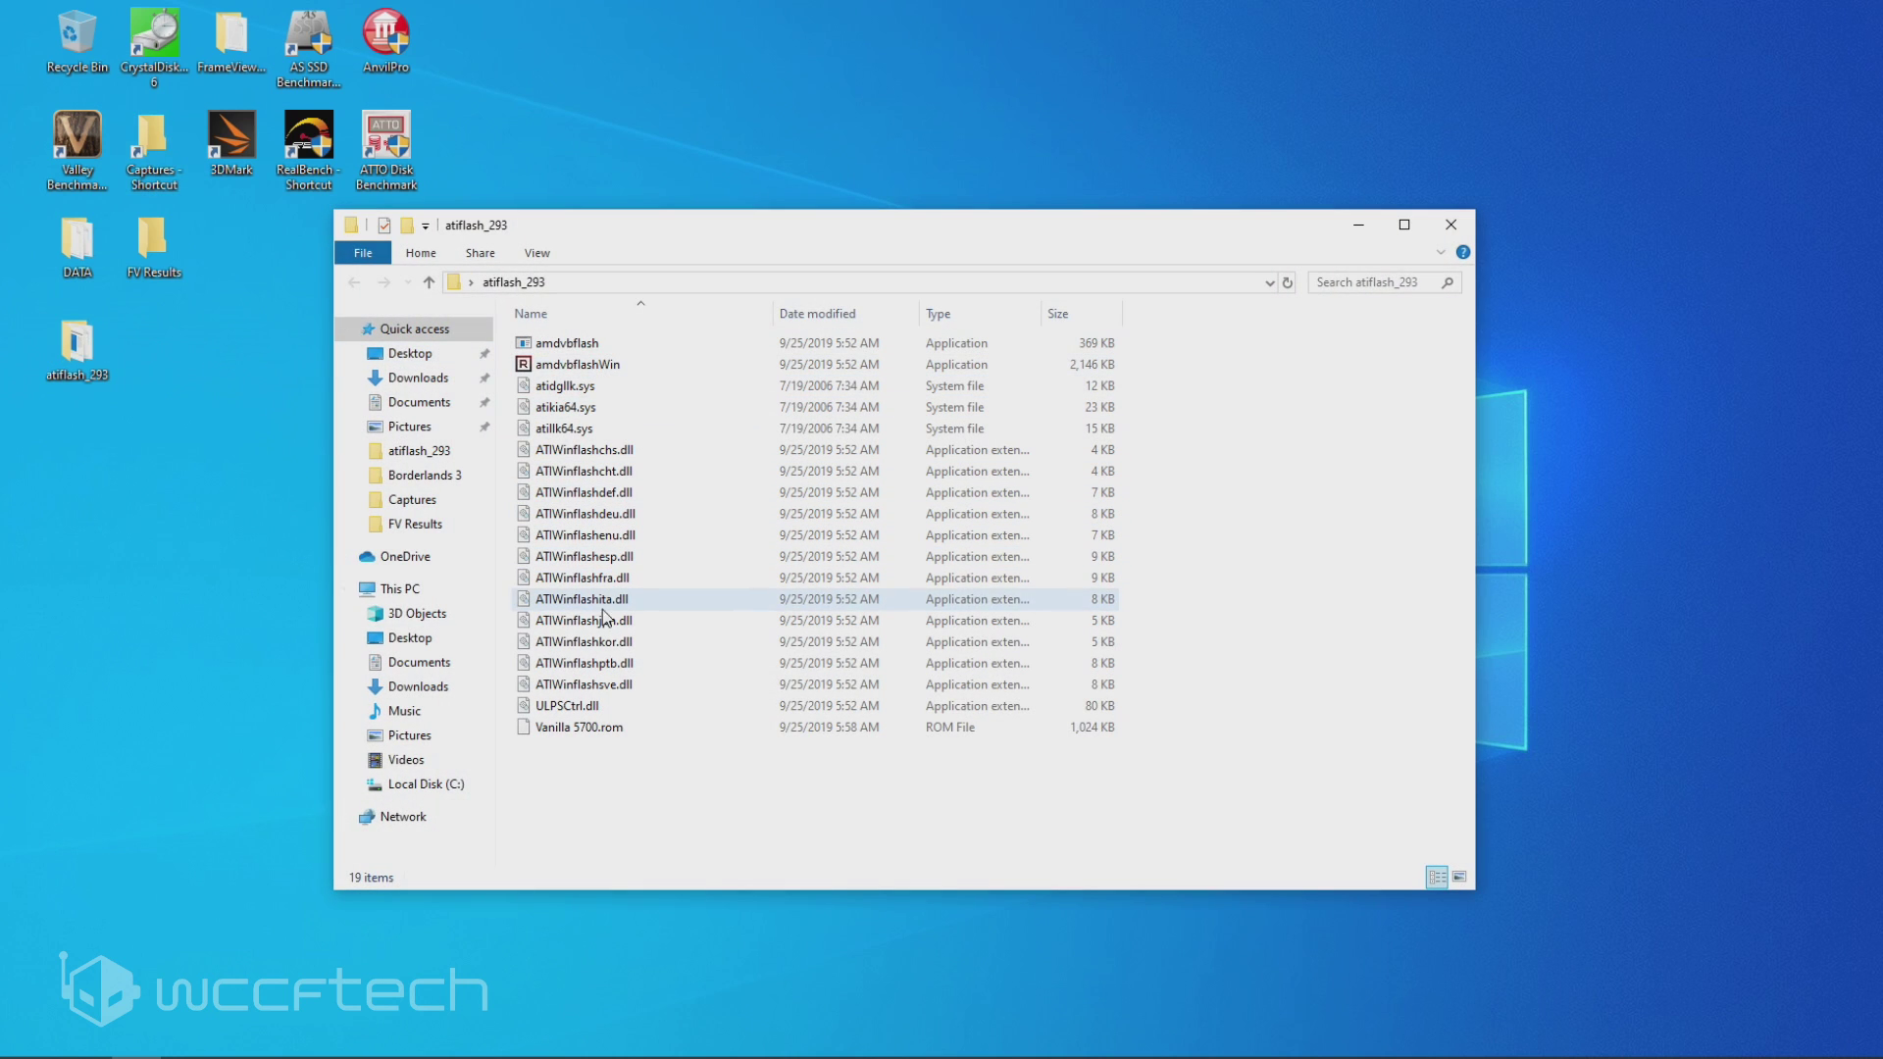
right_click(582, 364)
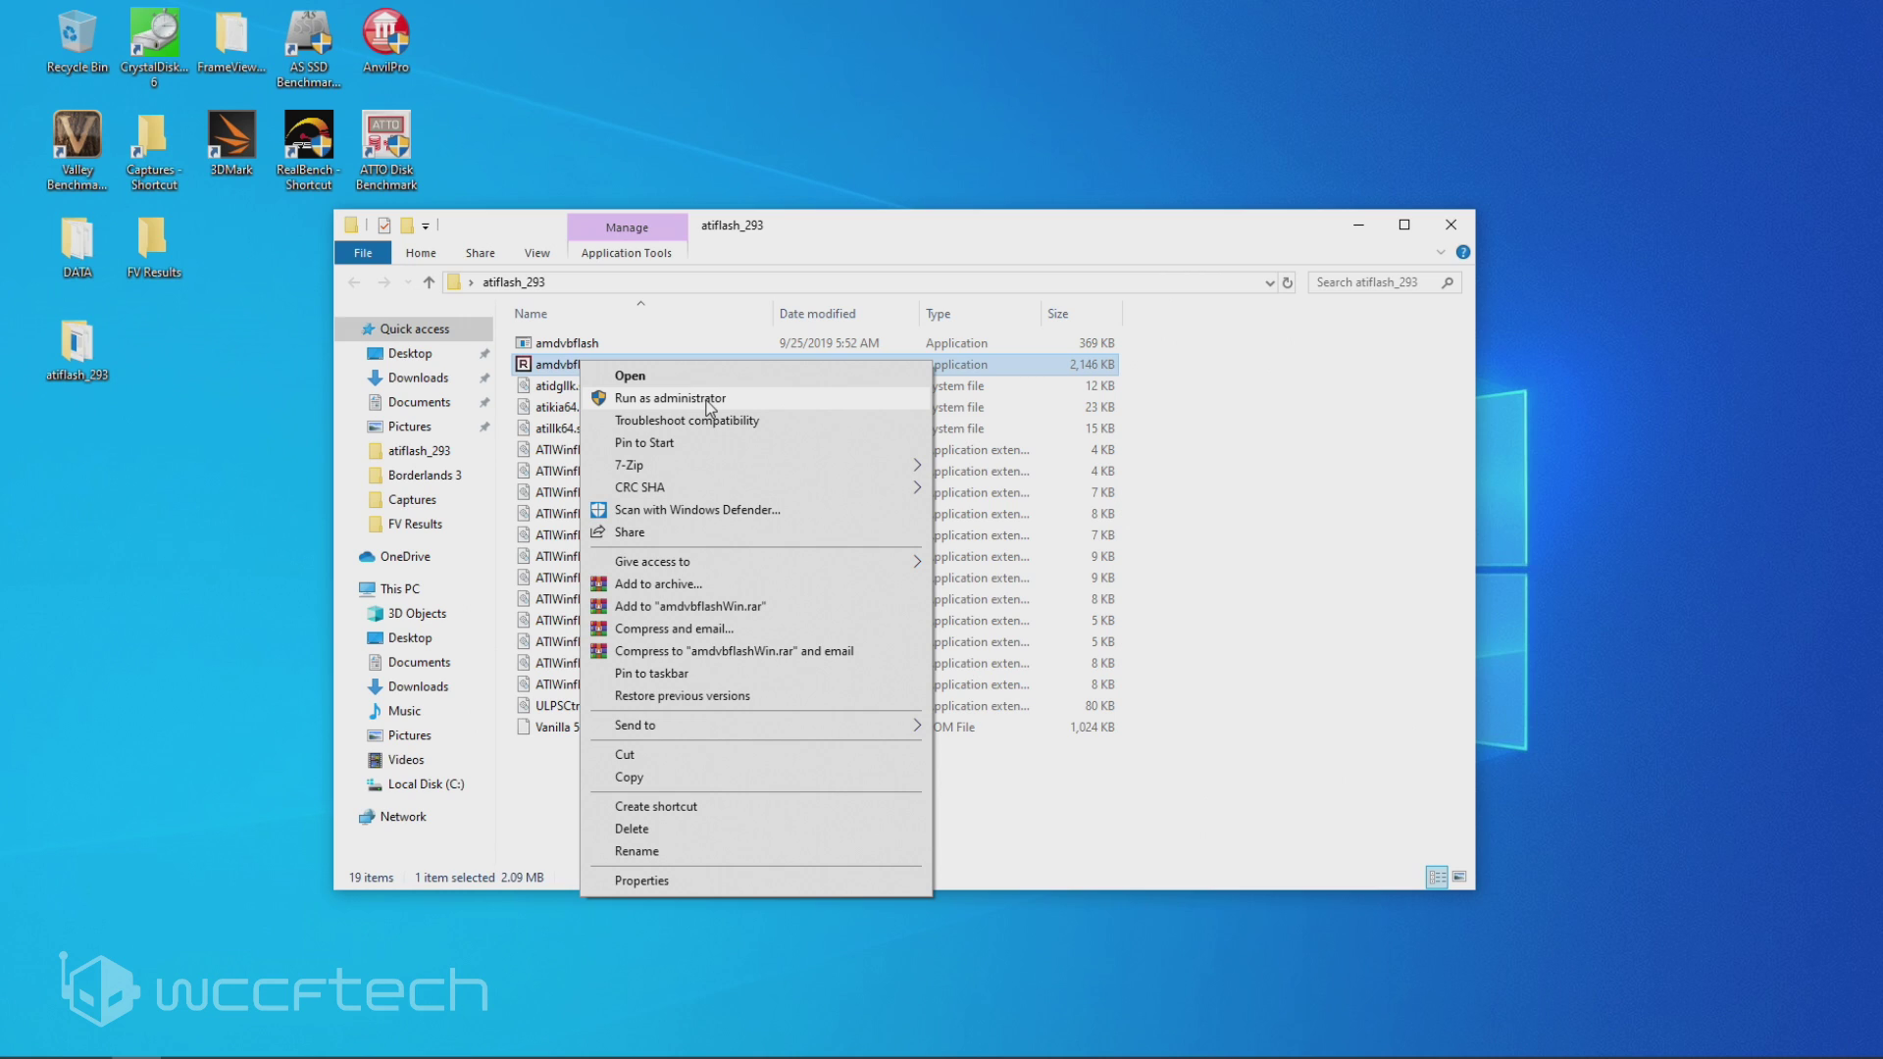
left_click(709, 398)
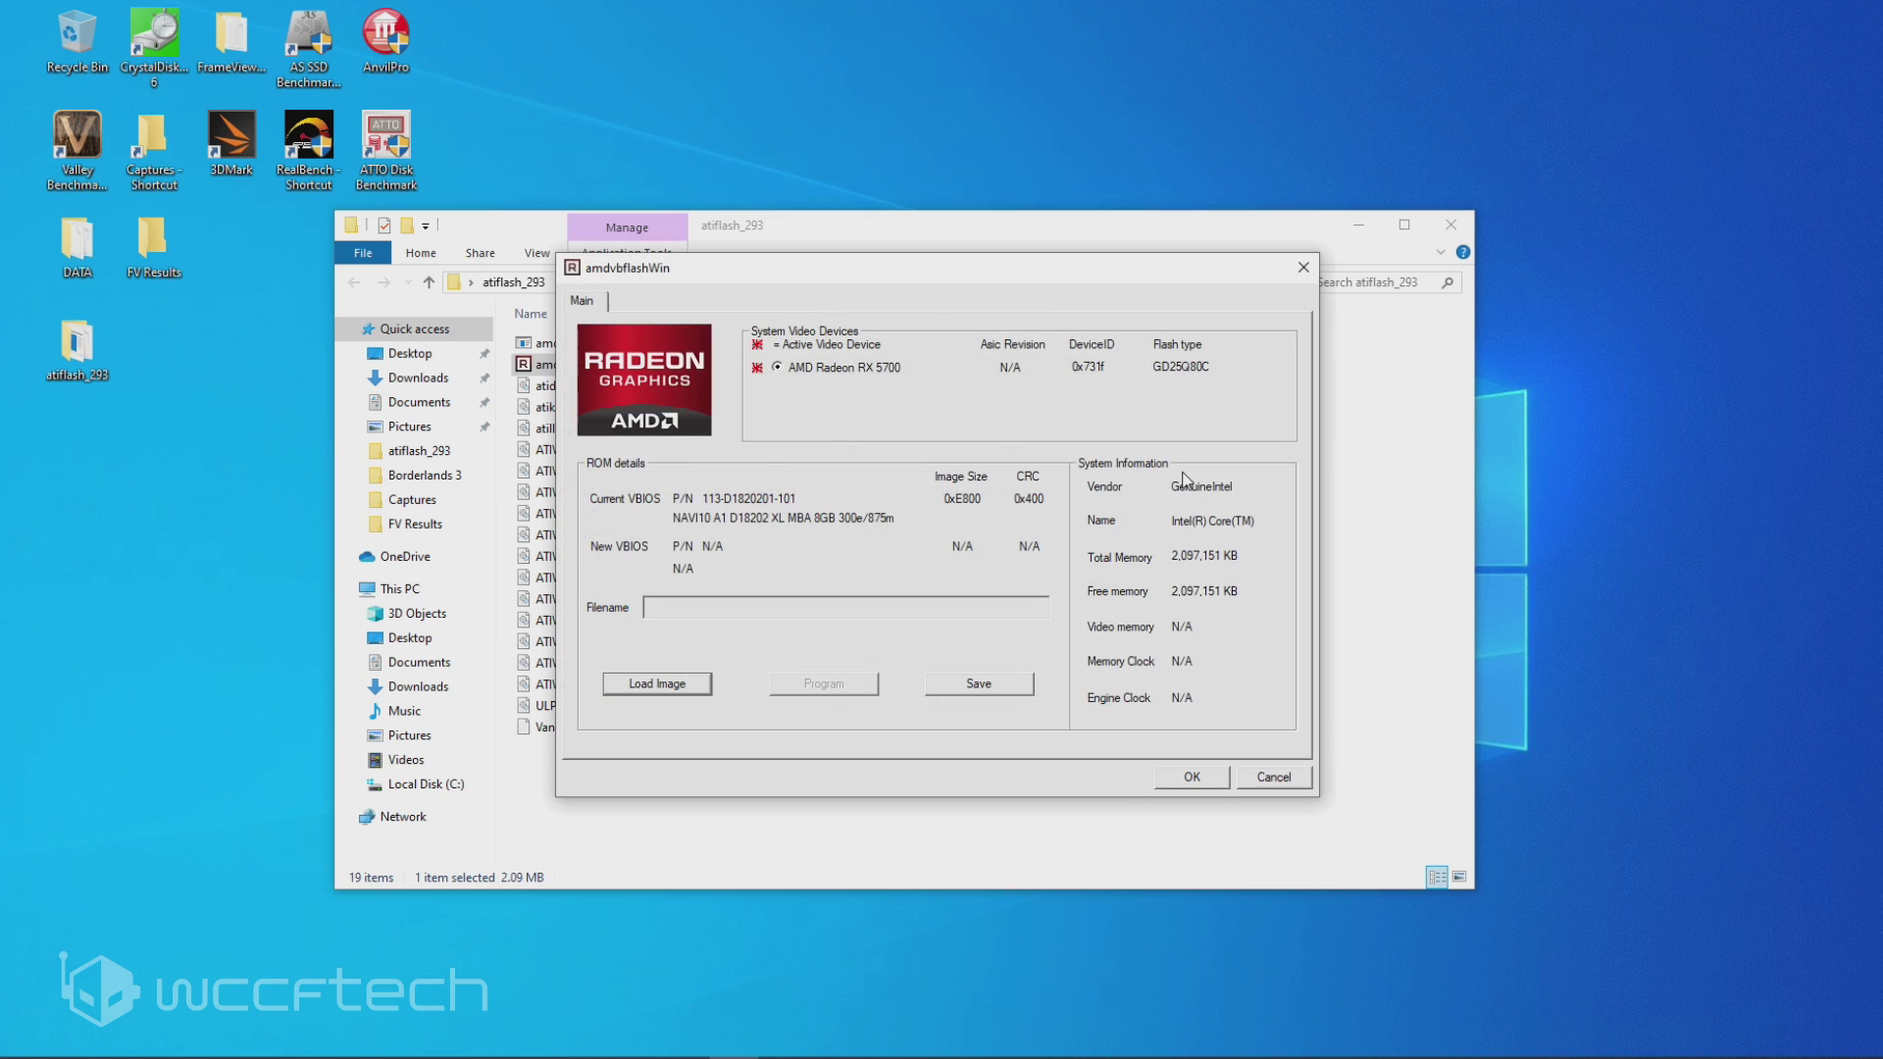
left_click(1358, 226)
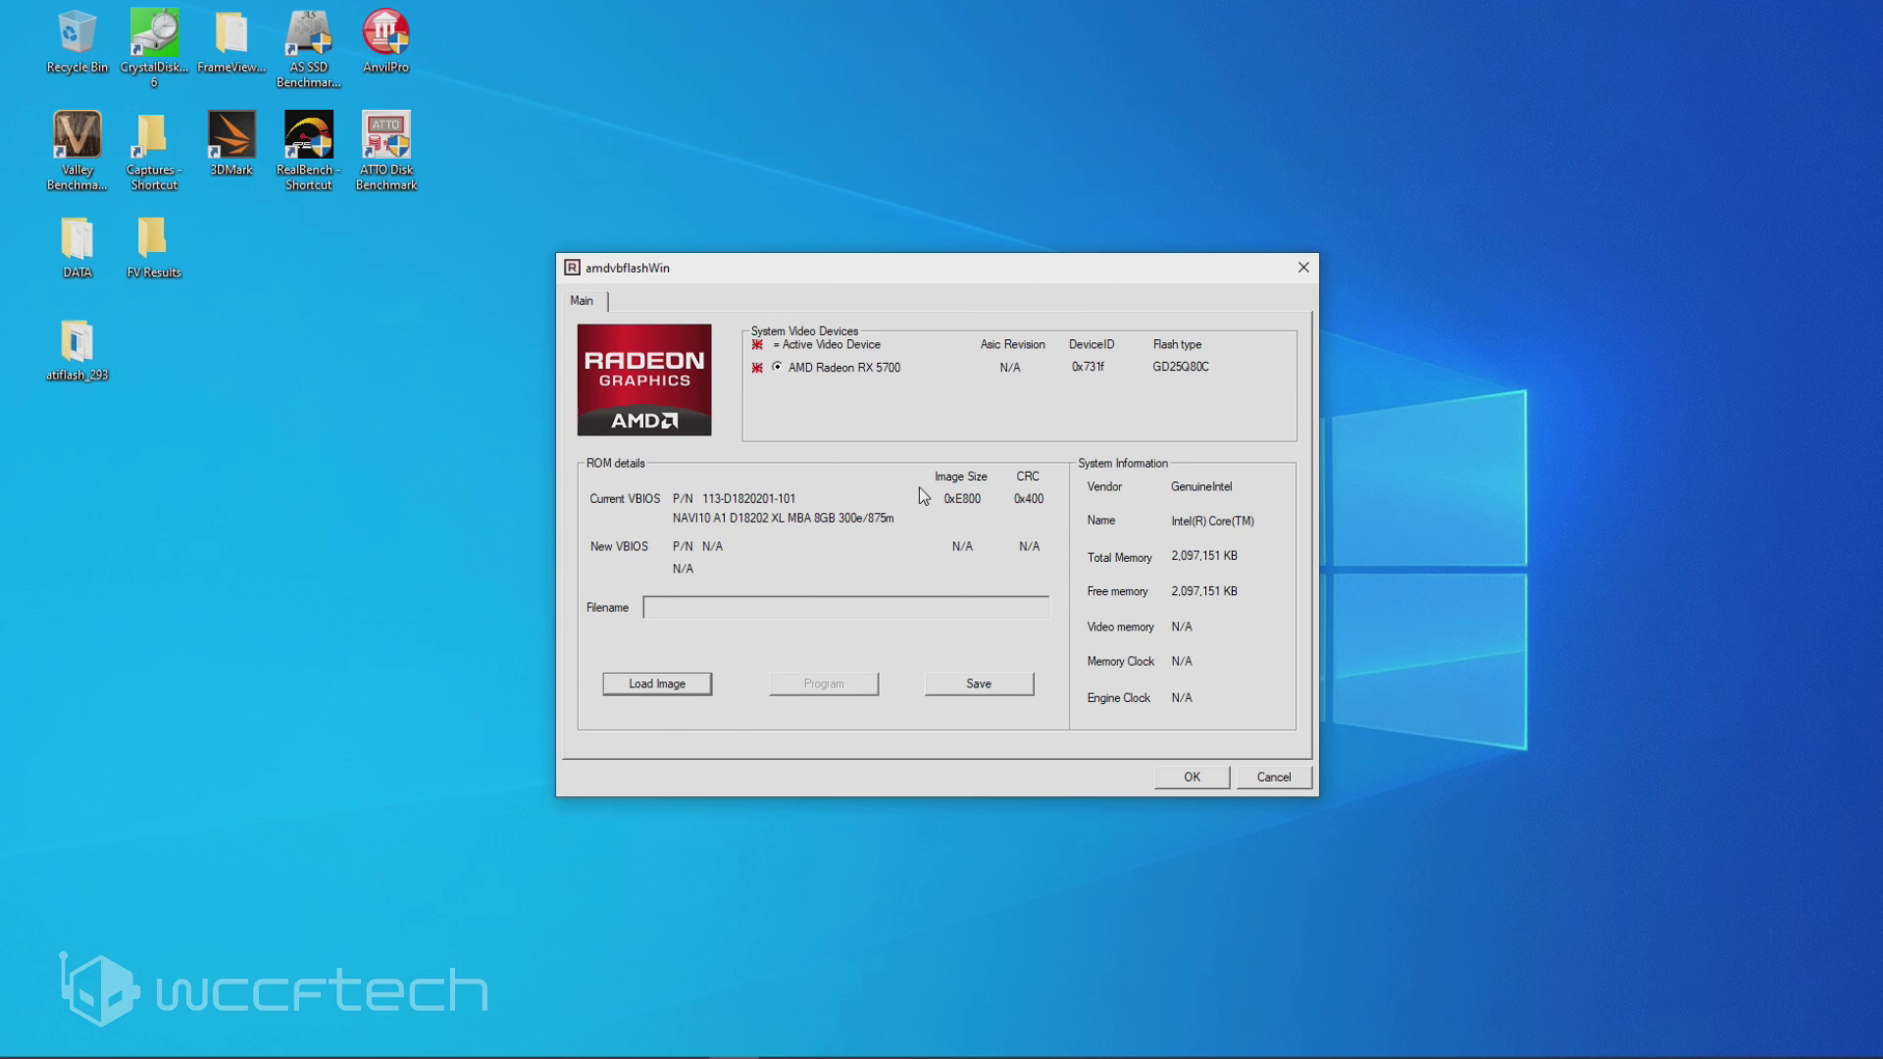
Save the card's current BIOS as Vanilla 5700.rom and confirm the save
left_click(984, 686)
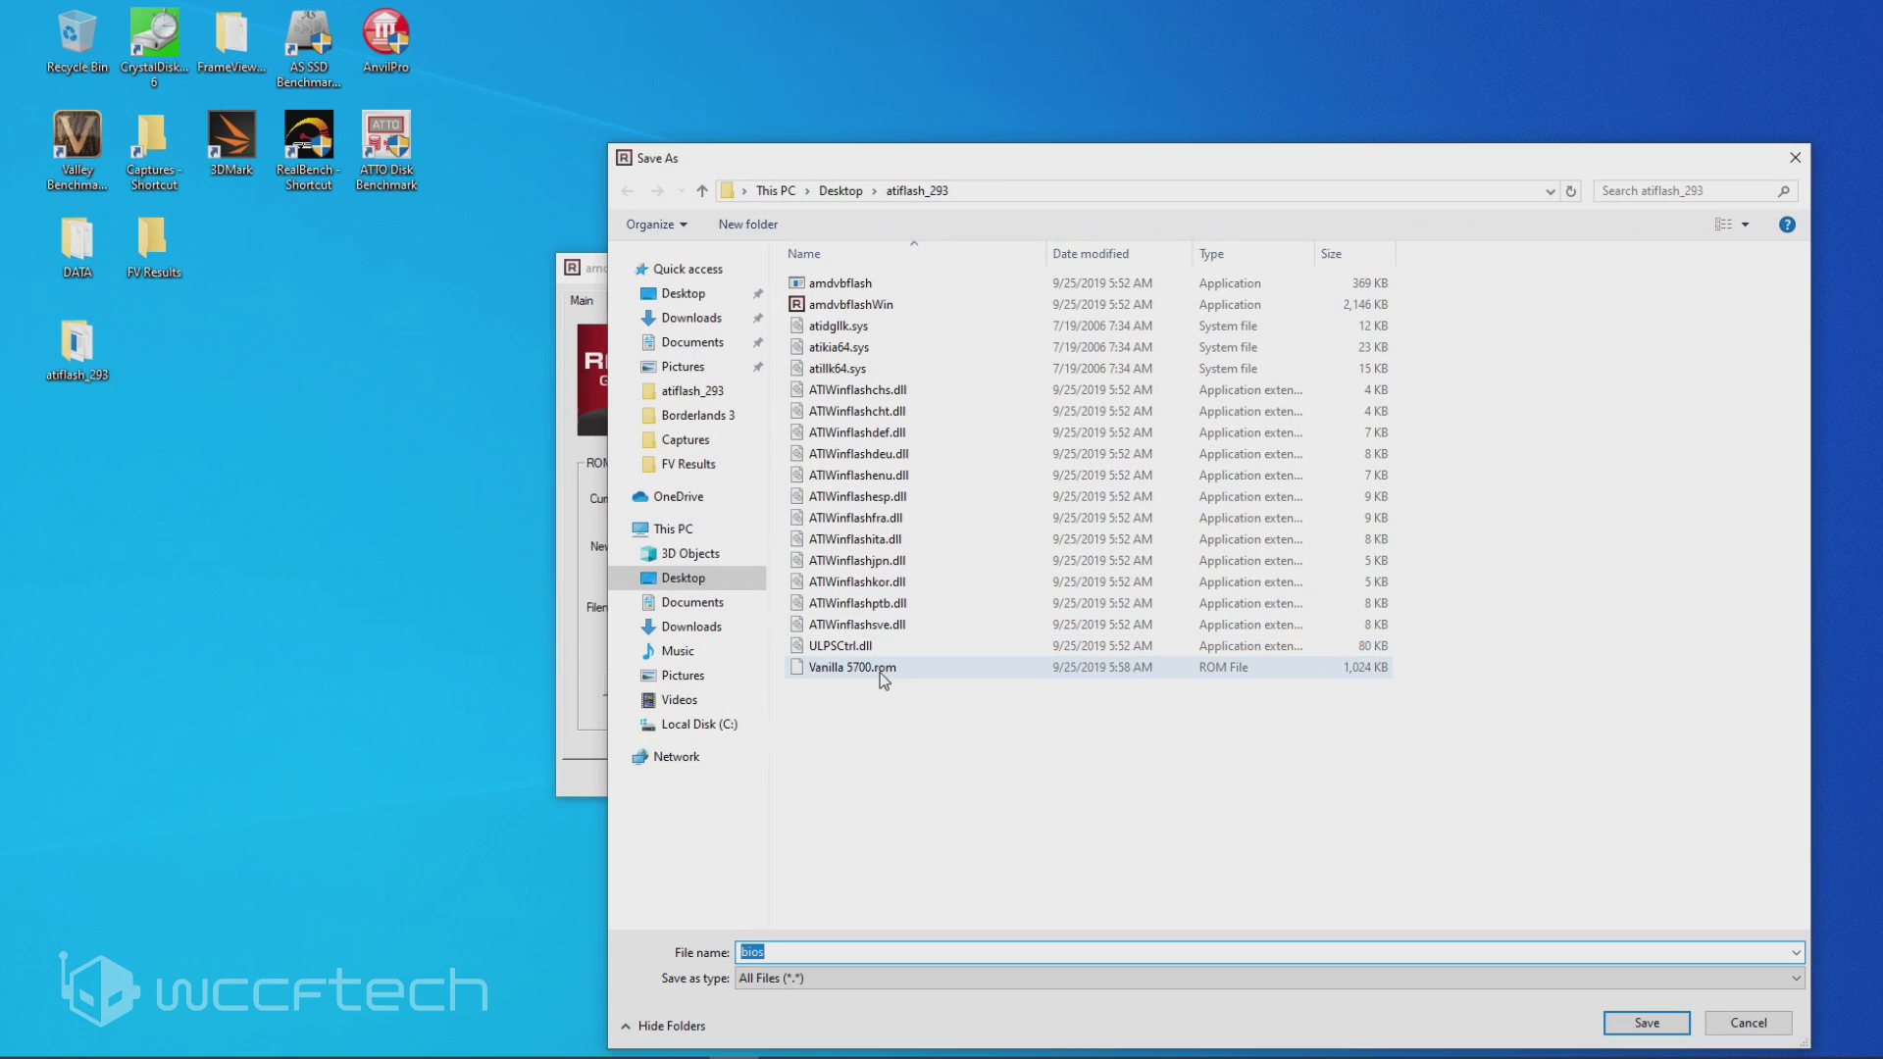
left_click(852, 670)
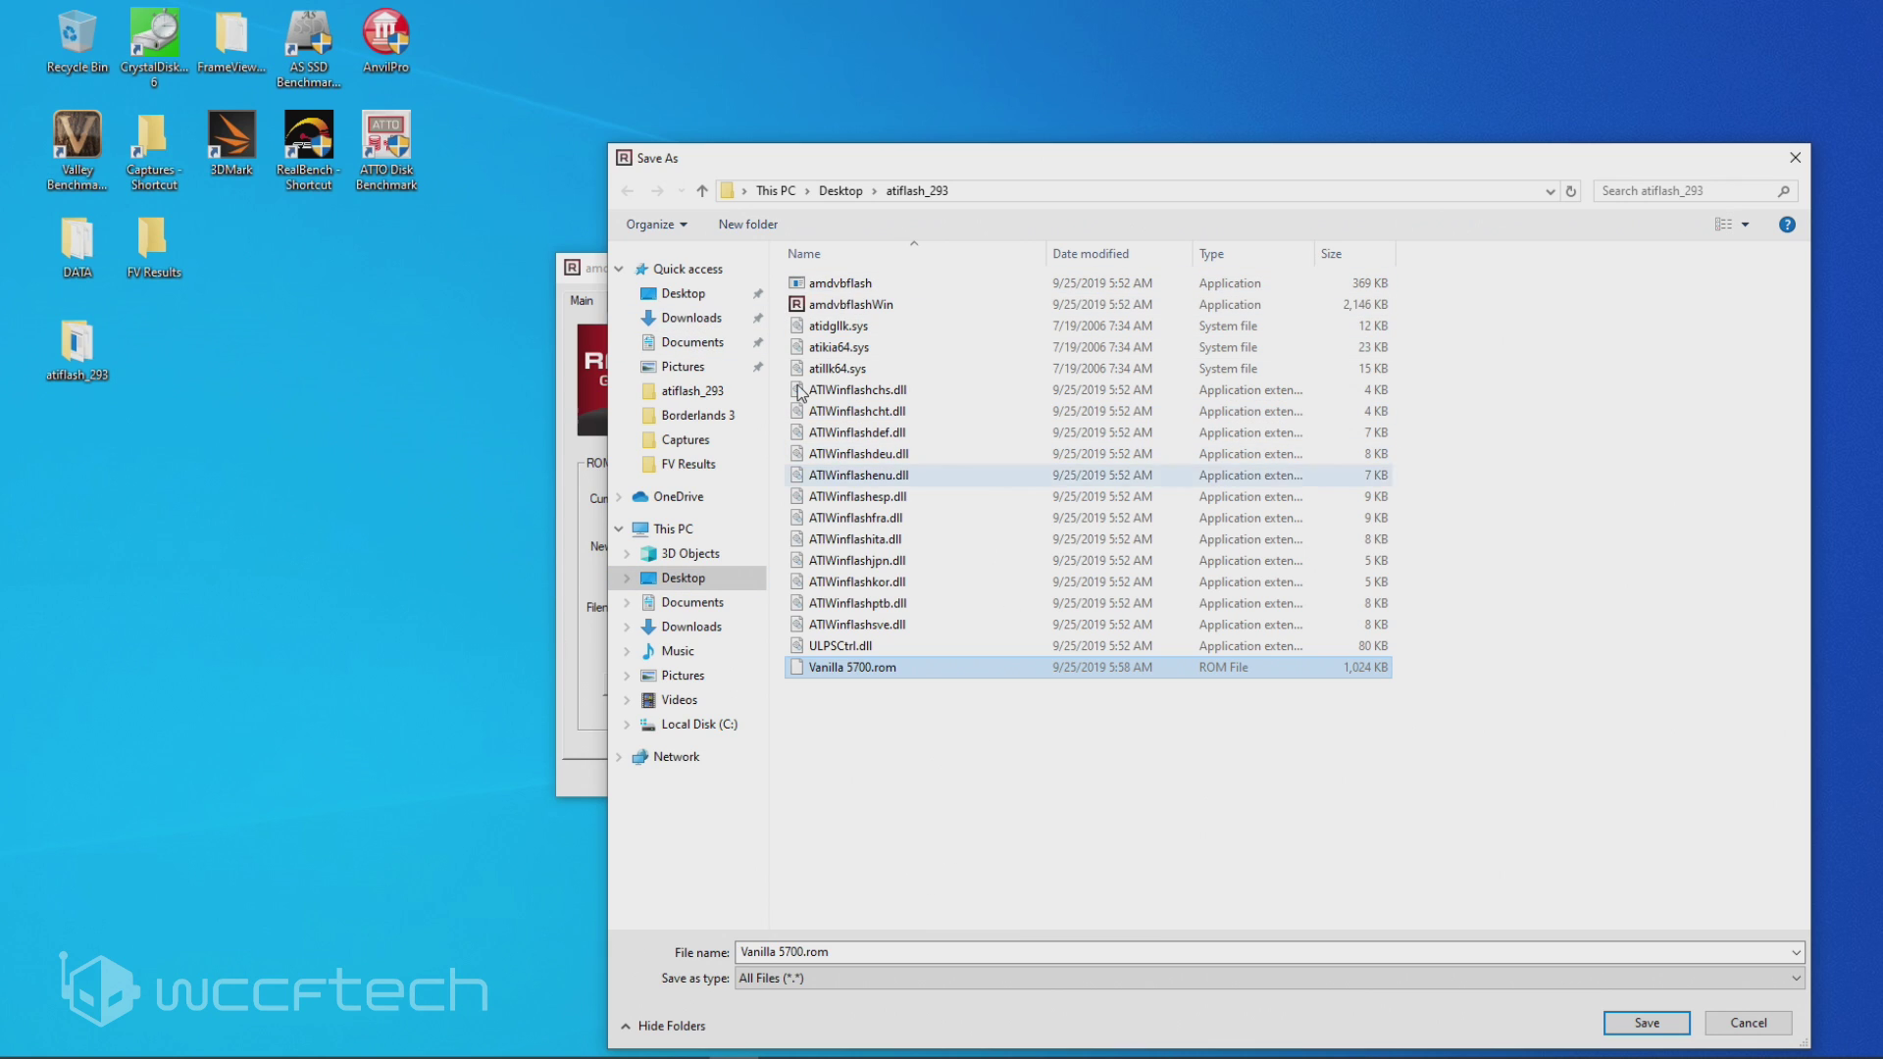
left_click(1647, 1023)
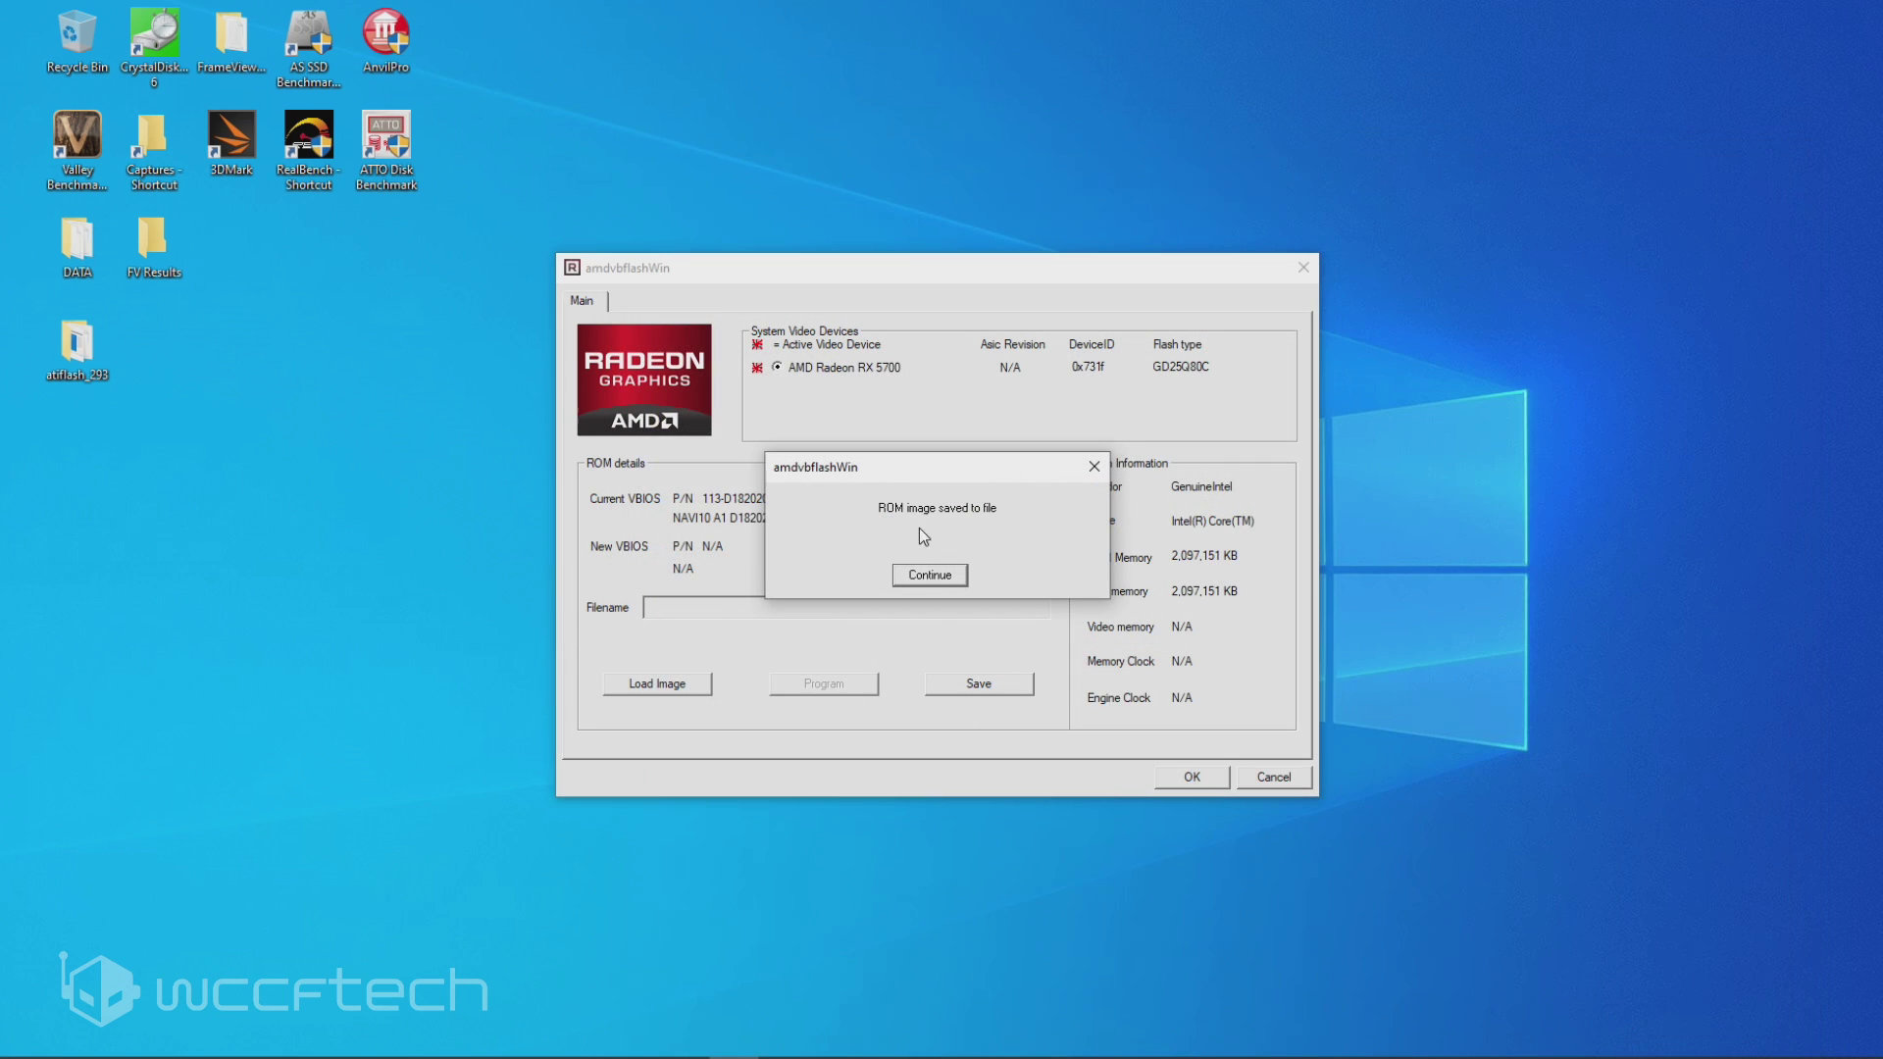
left_click(928, 581)
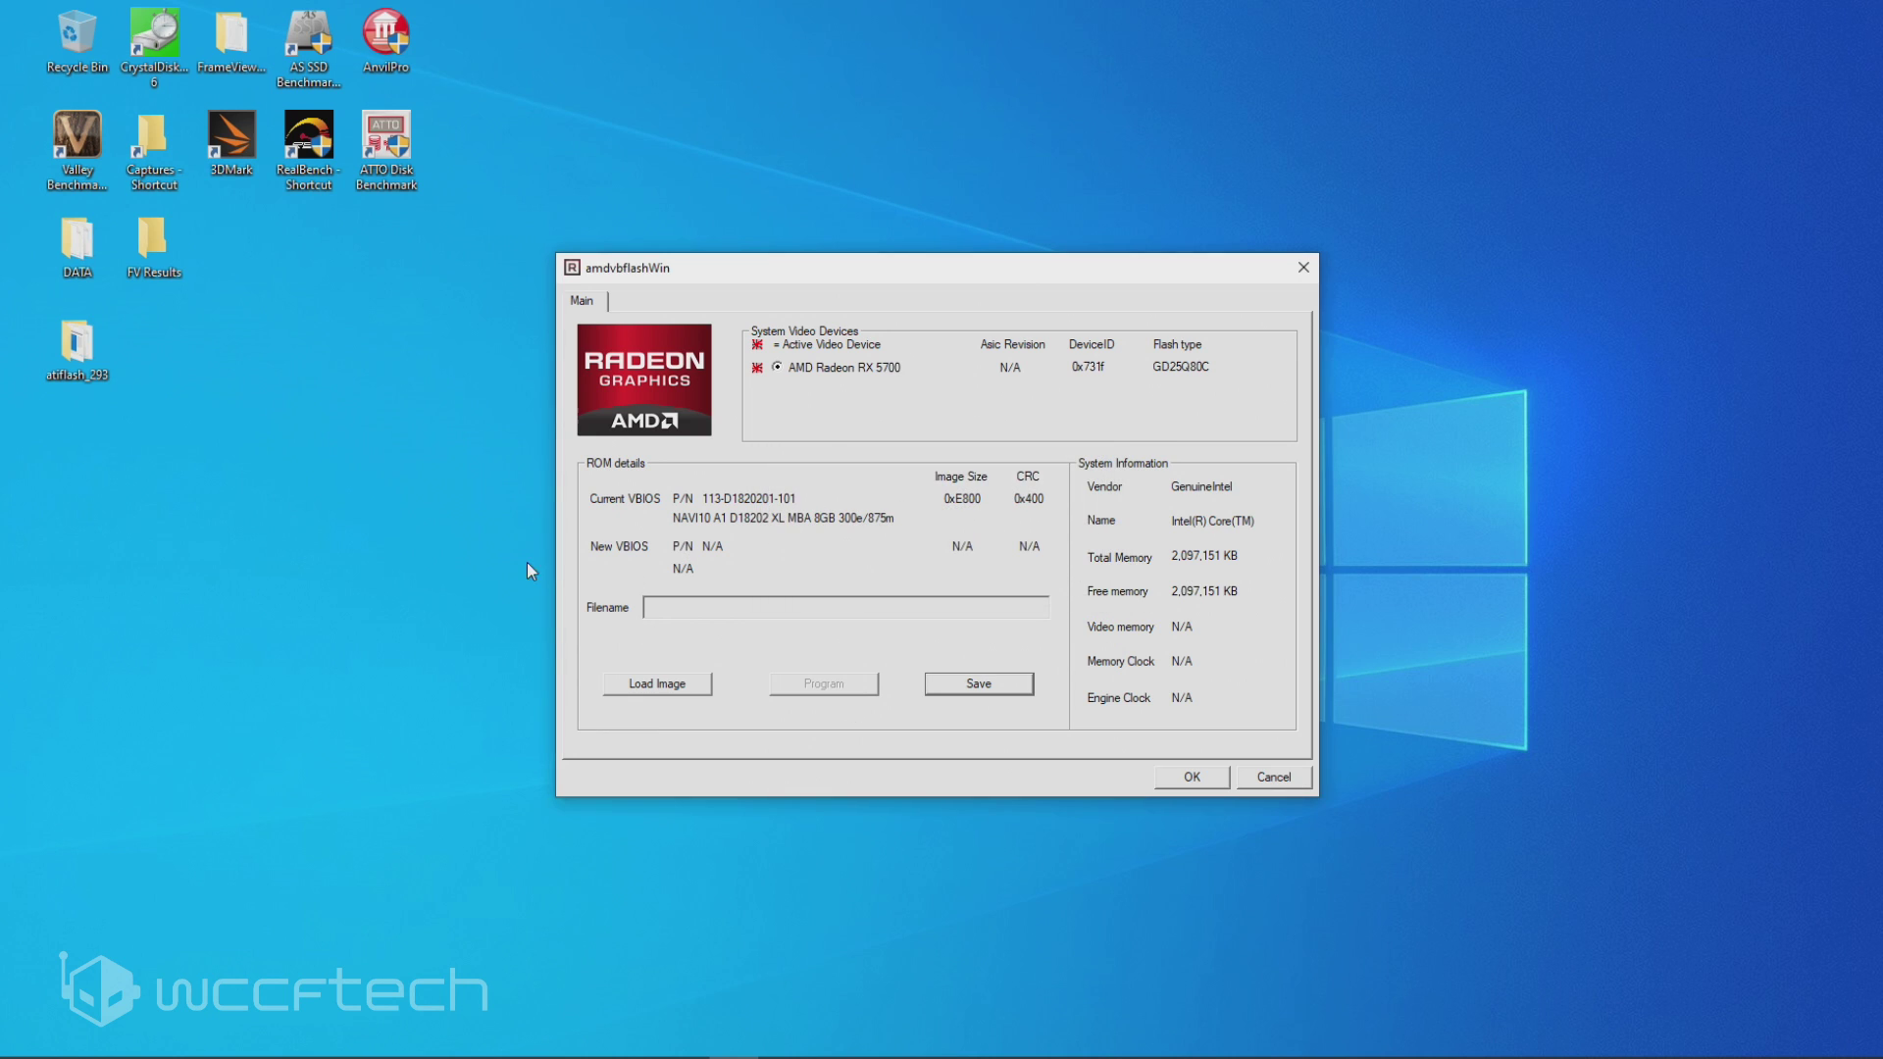
Load AMD.RX5700XT.8192.190616.rom from Downloads as the new VBIOS image
left_click(661, 686)
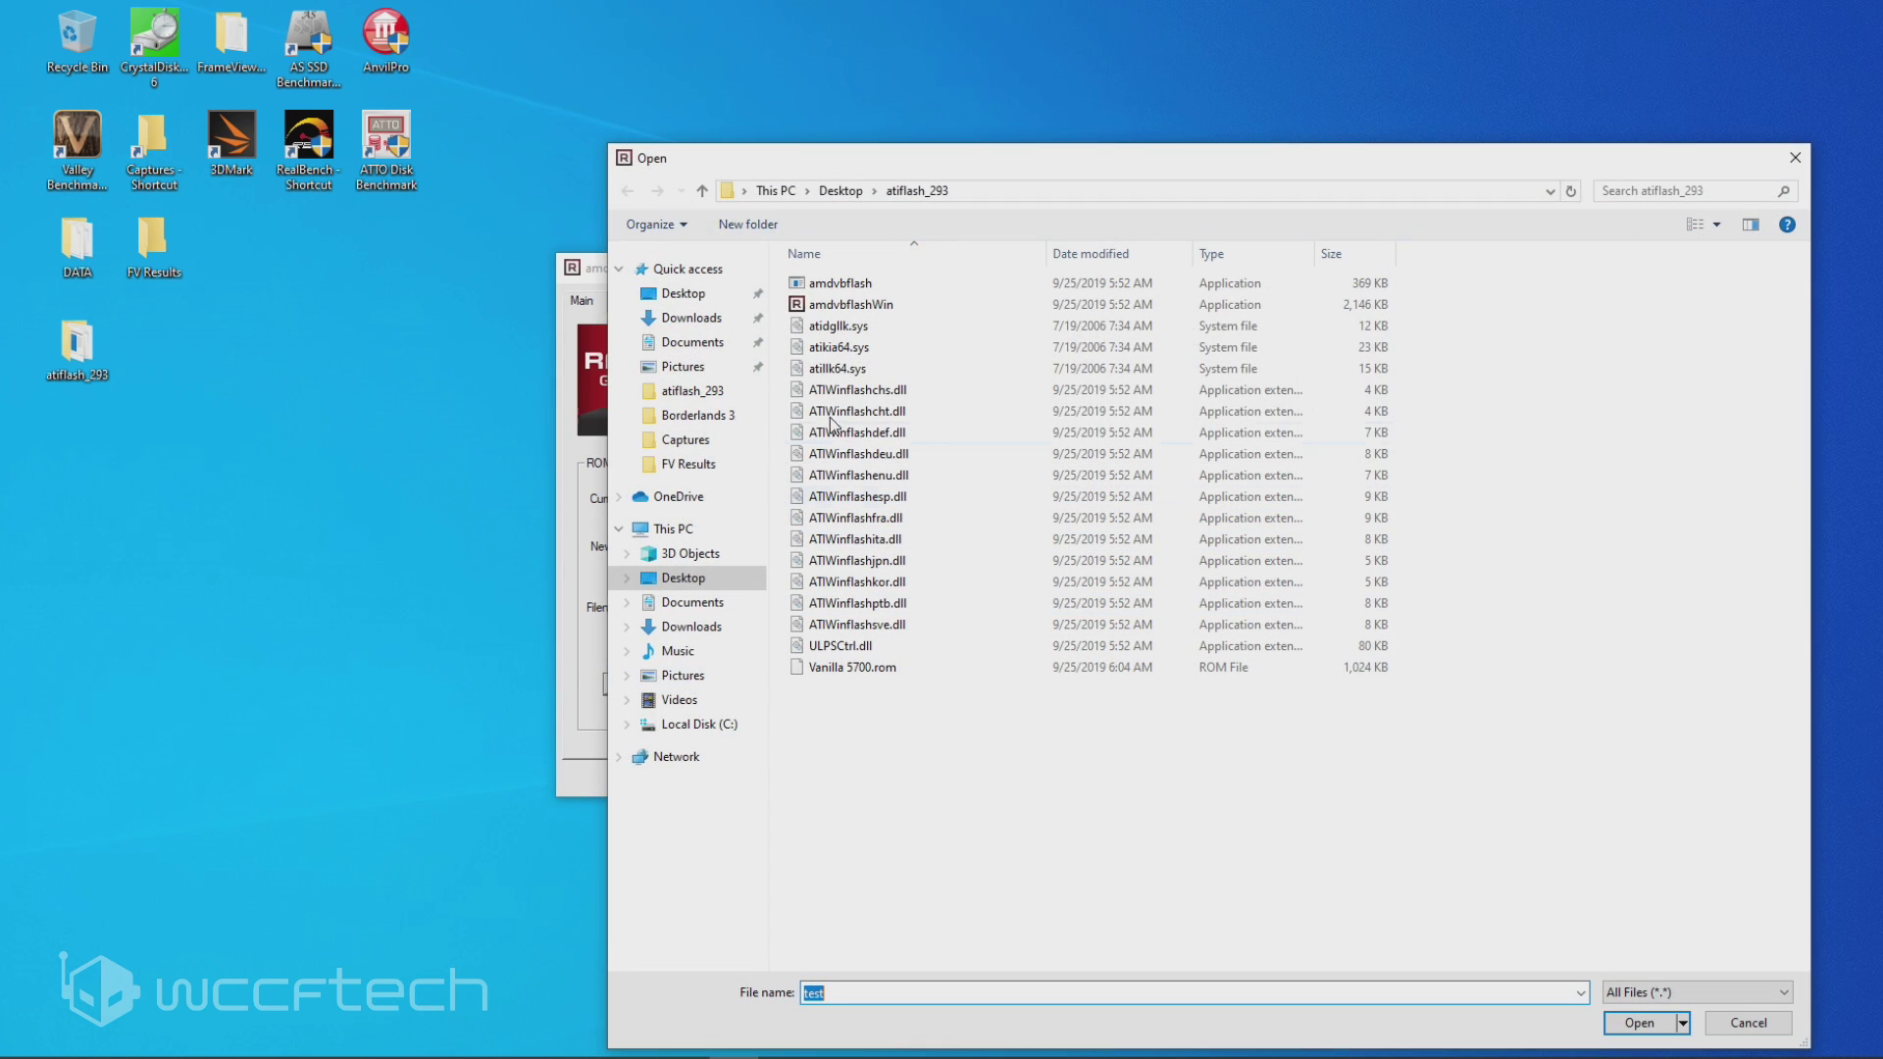
left_click(686, 318)
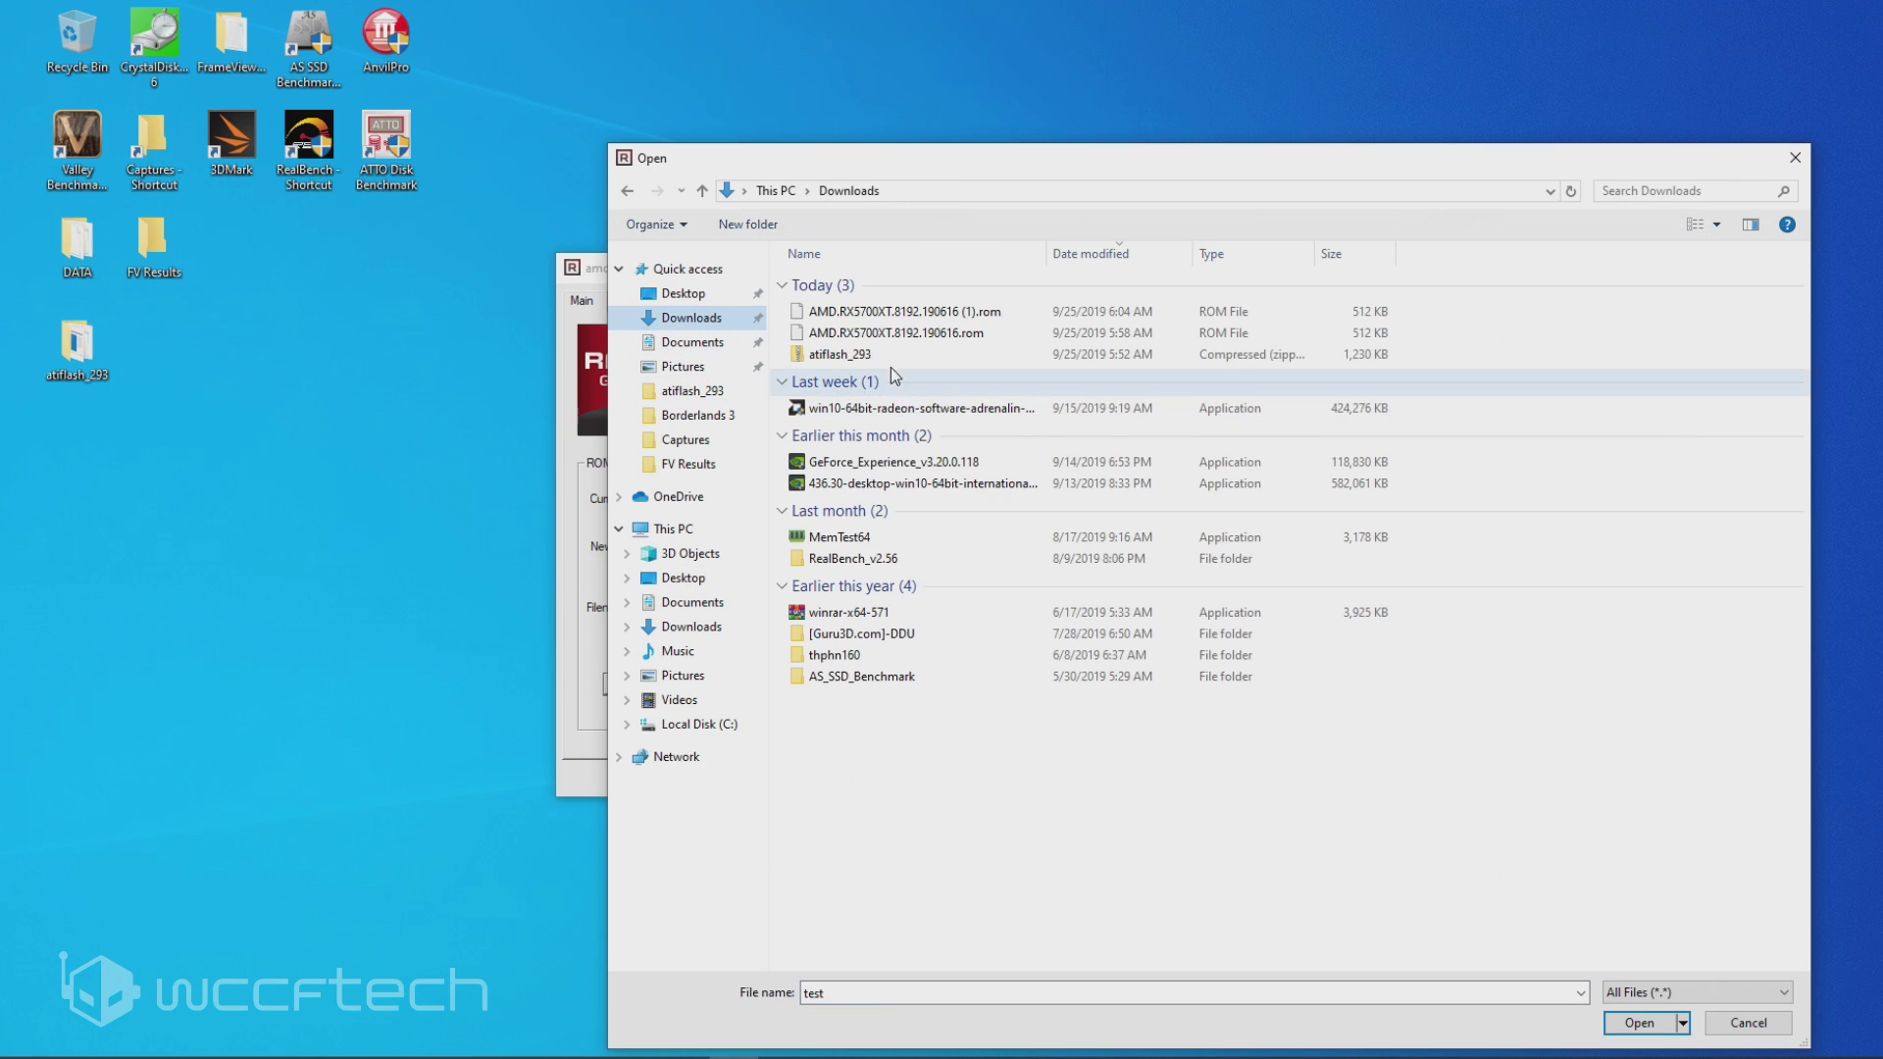
left_click(888, 334)
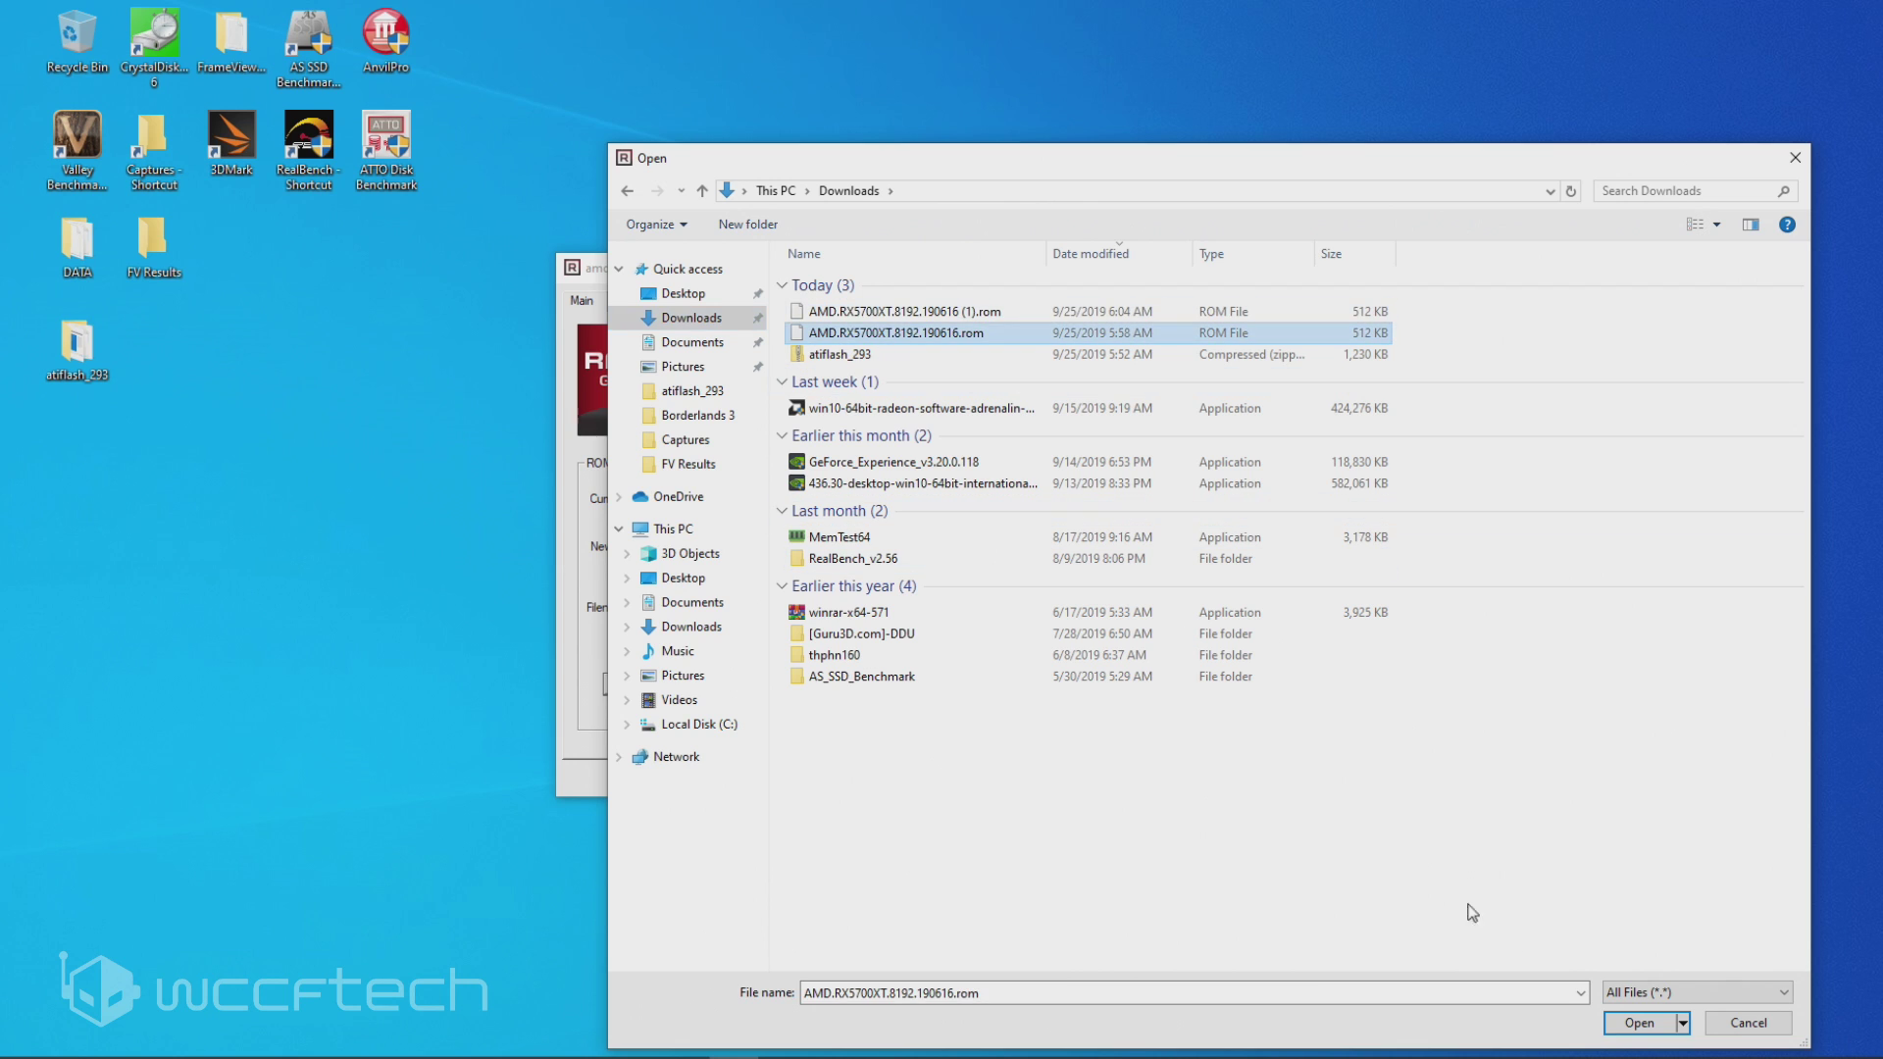
left_click(1639, 1023)
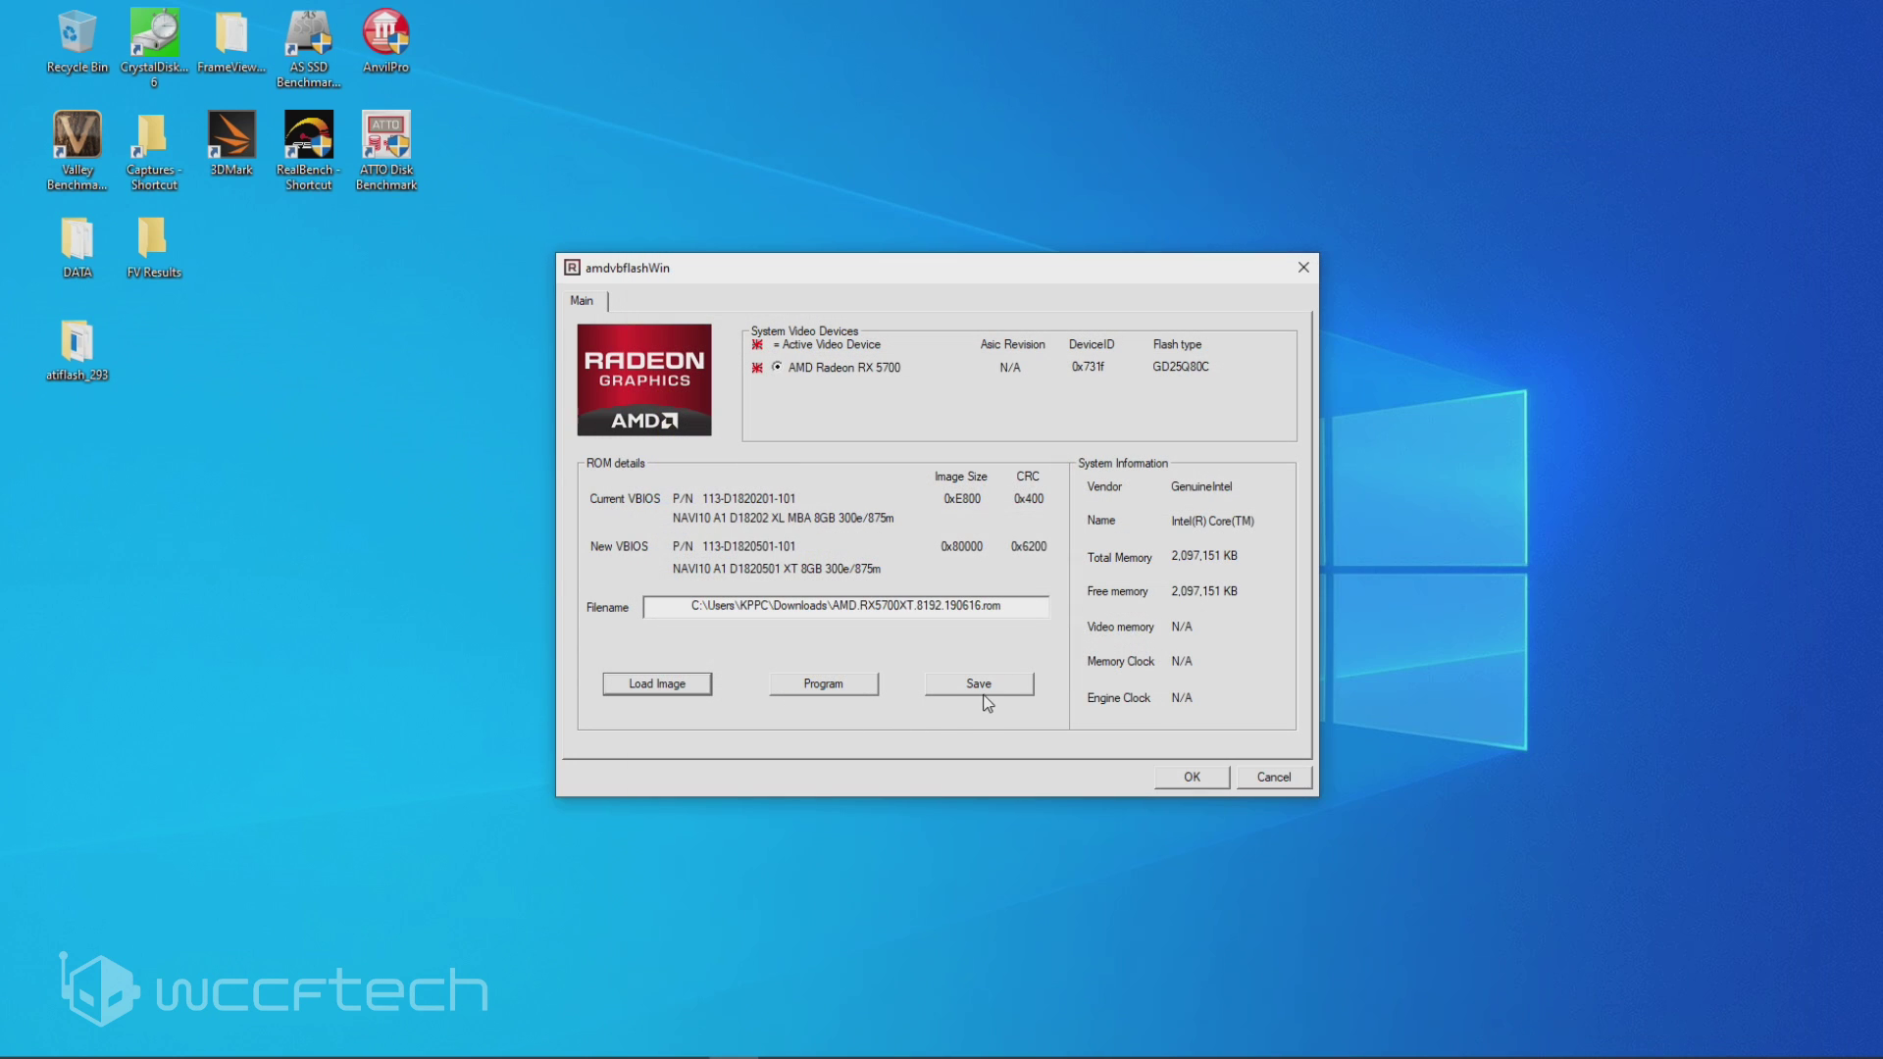
Program the RX 5700 XT vBIOS onto the card, acknowledge success and accept the reboot
left_click(832, 684)
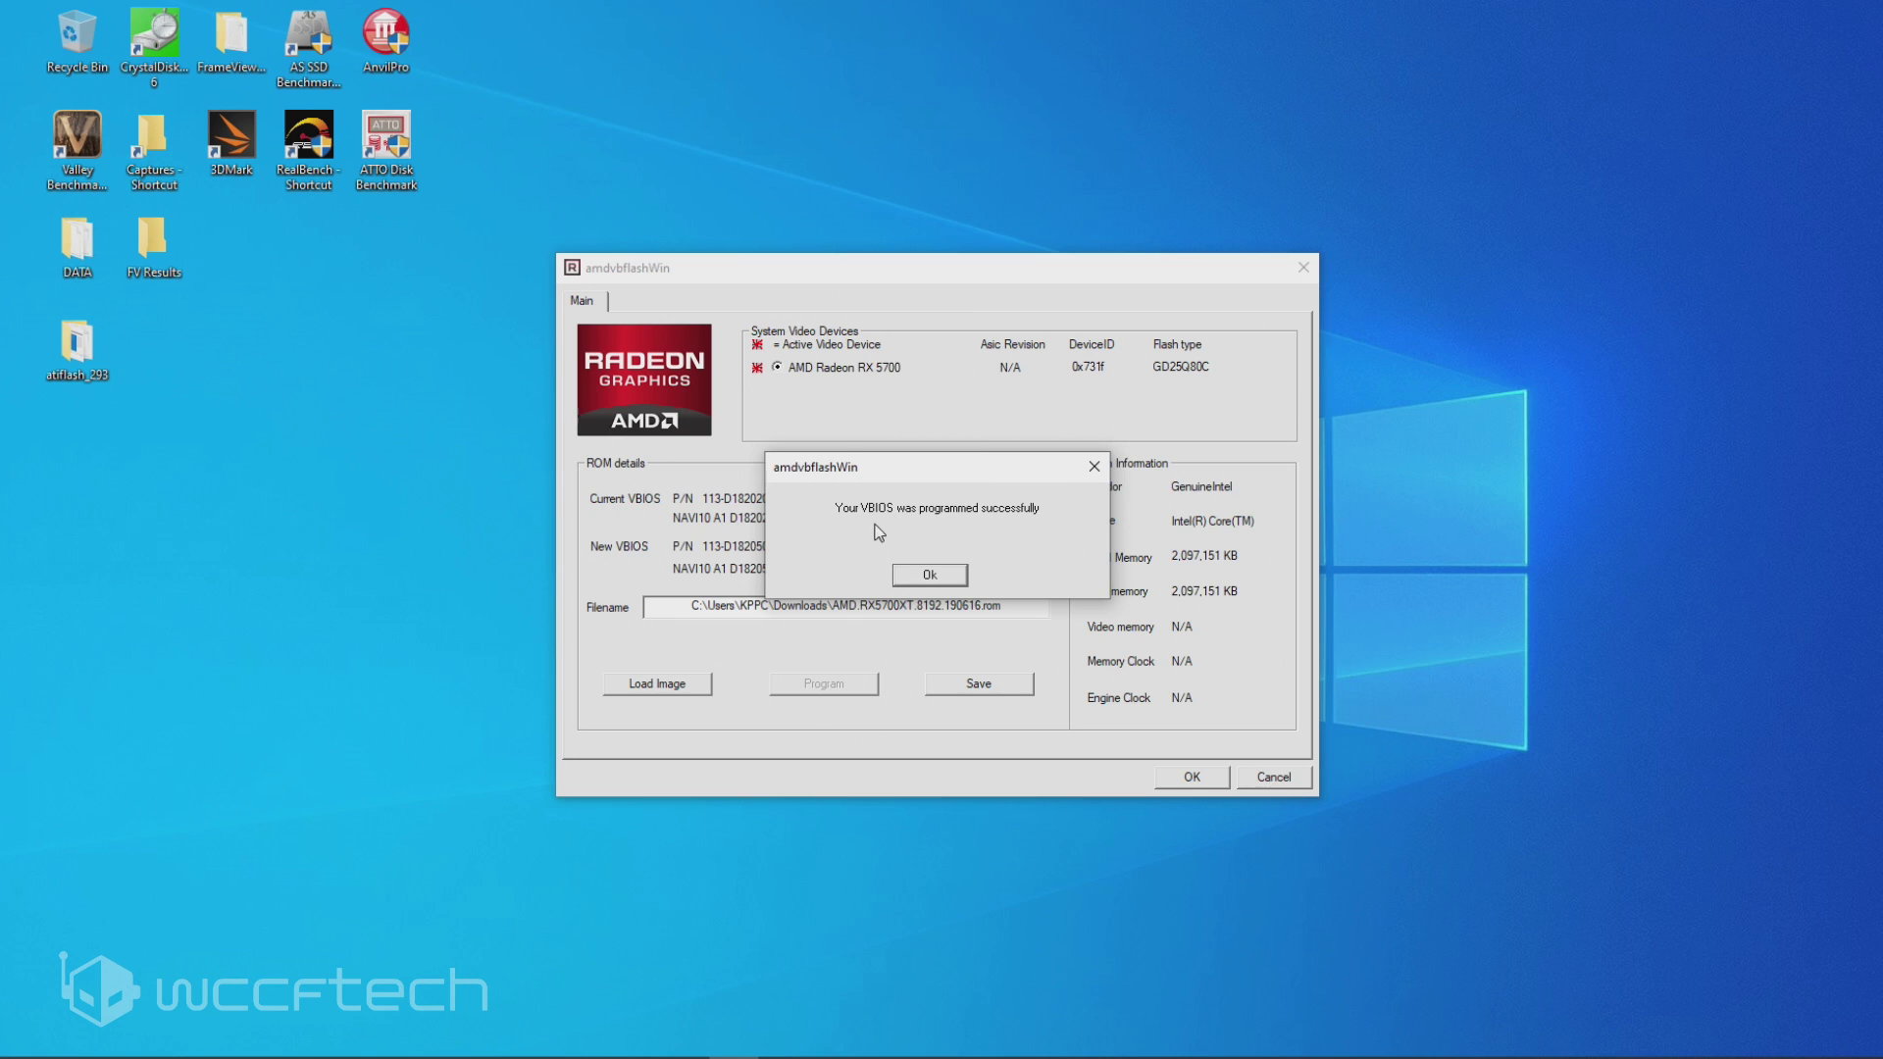
left_click(948, 575)
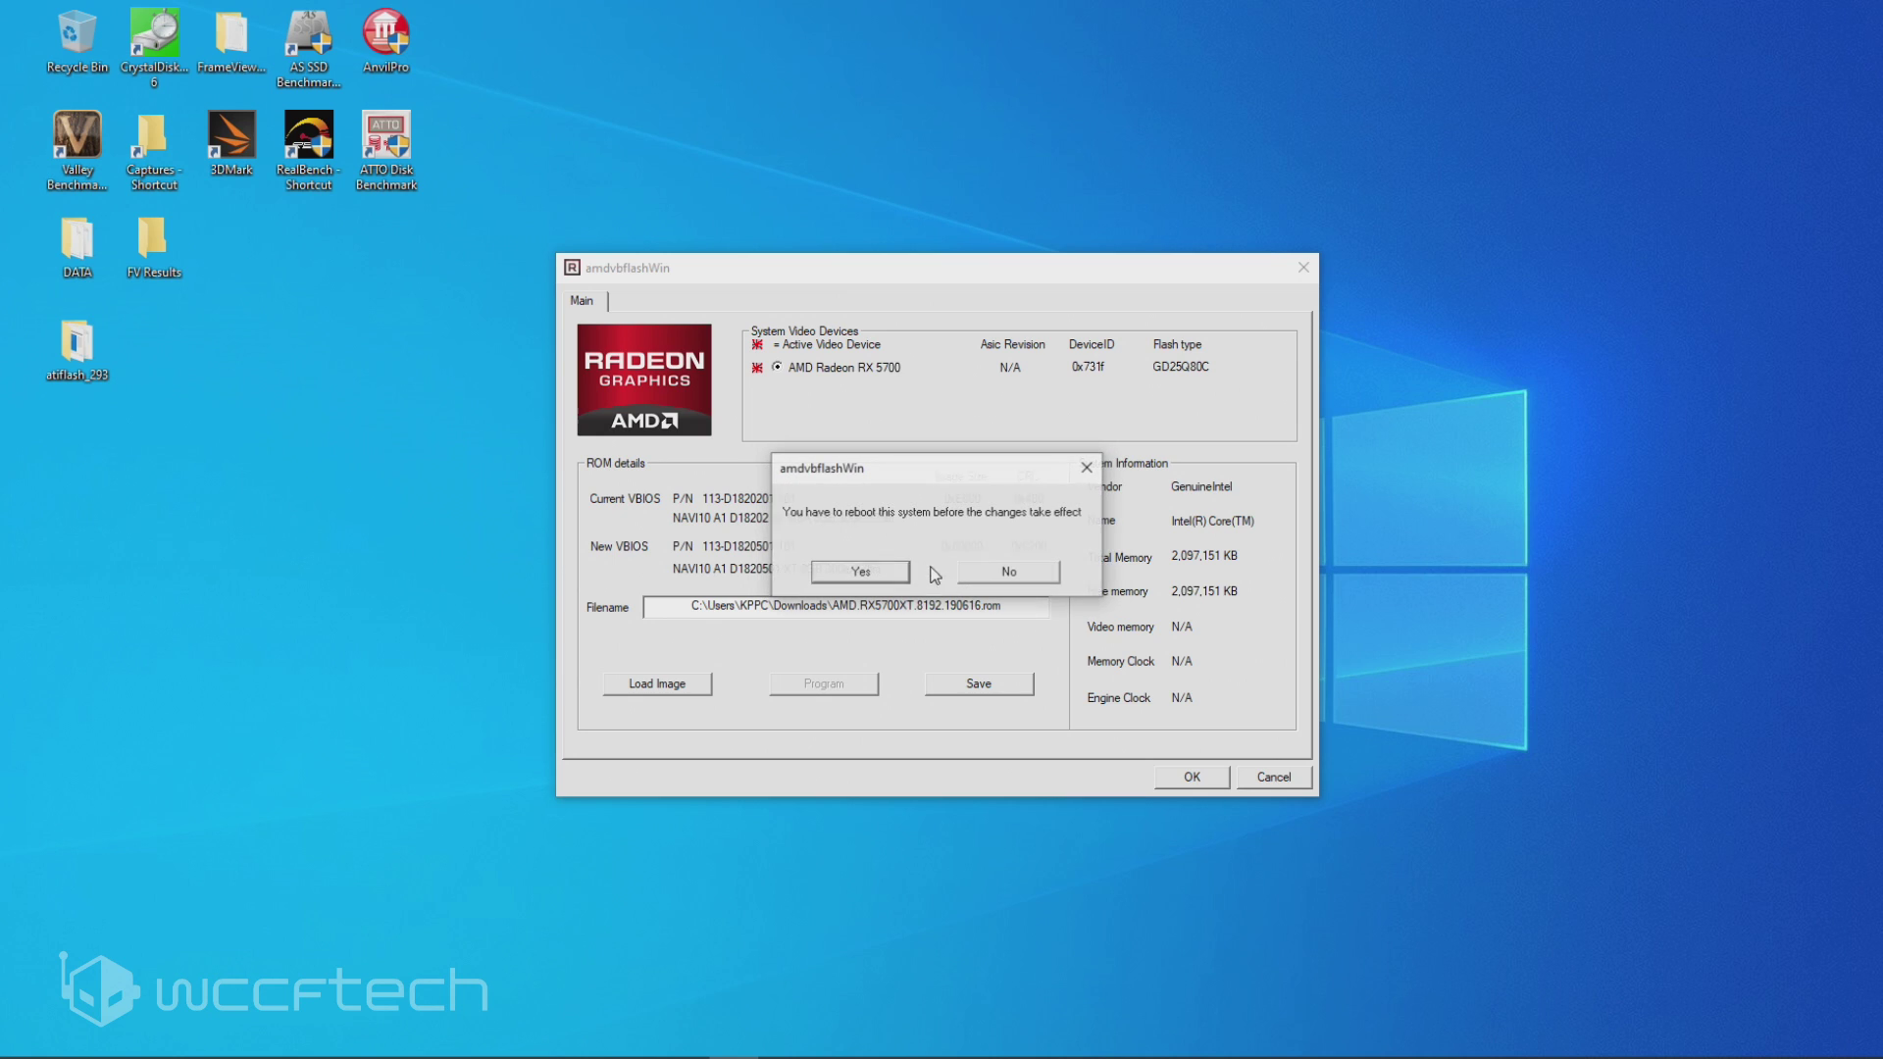
left_click(891, 576)
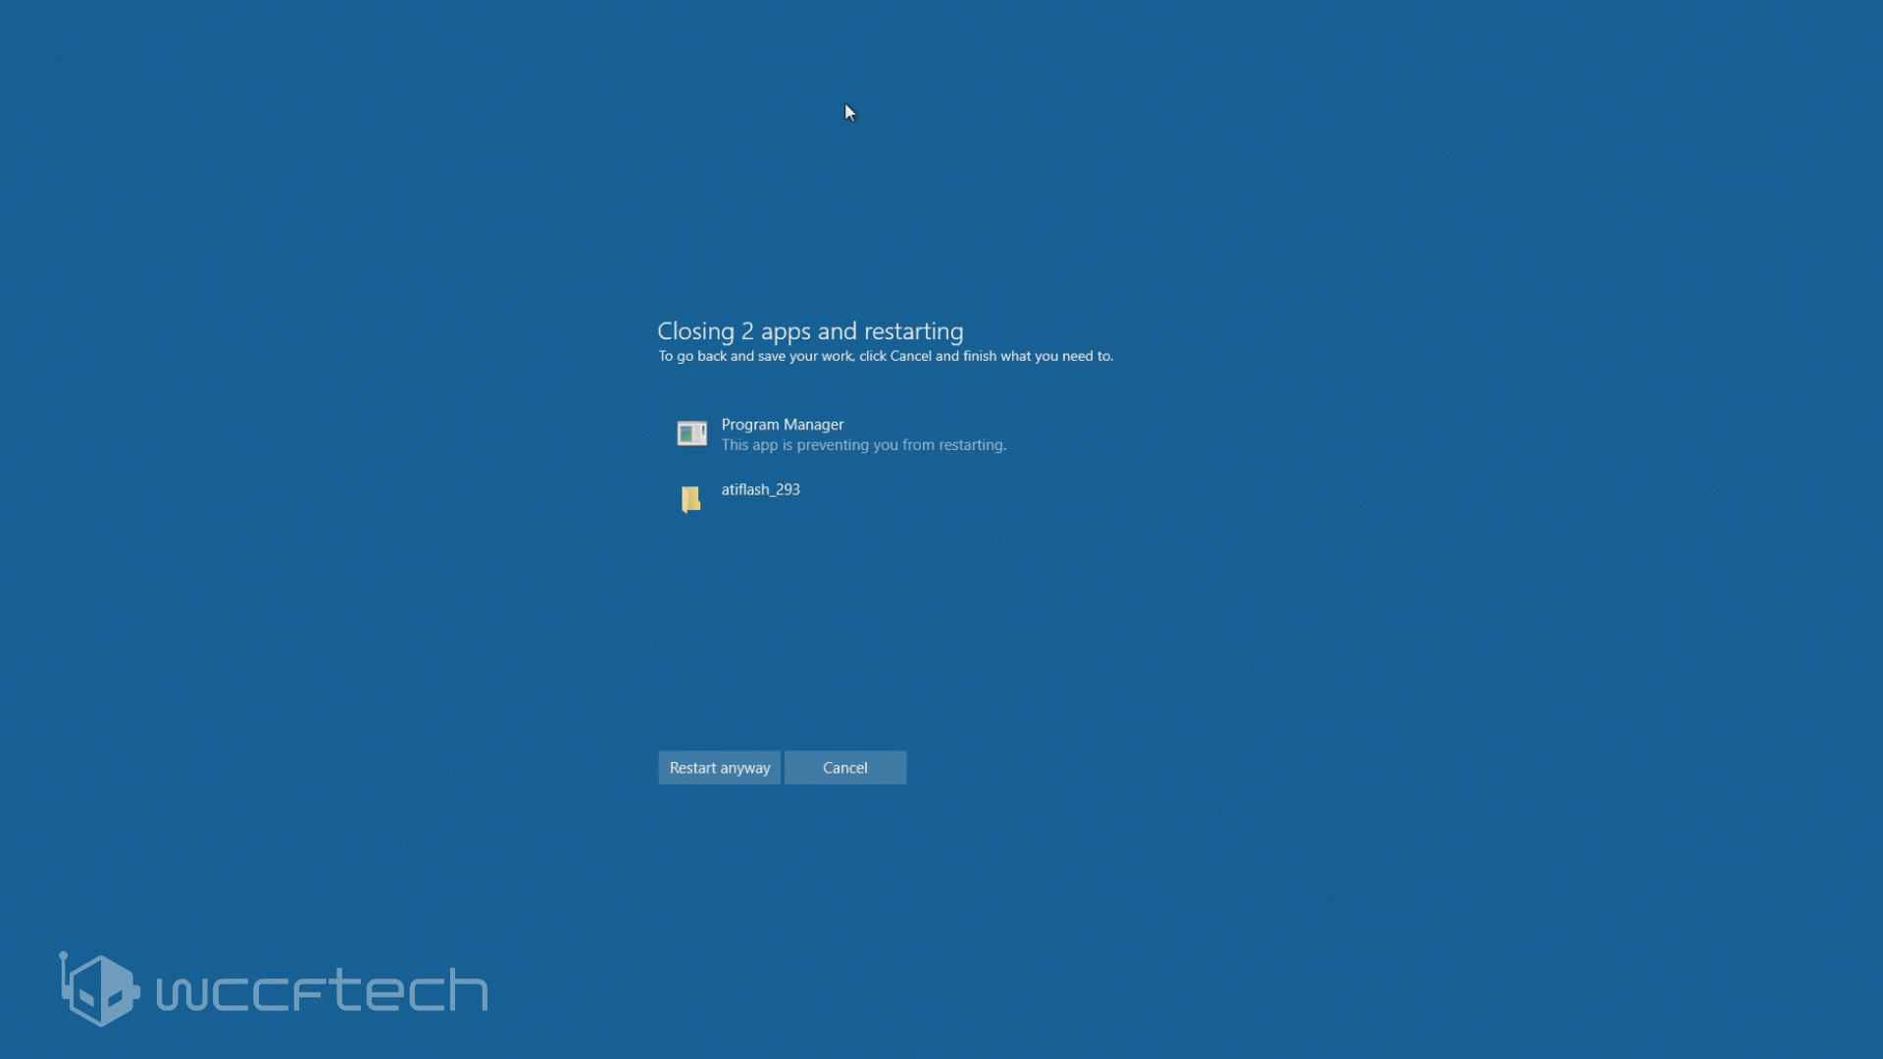
Choose Restart anyway on the 'Closing 2 apps and restarting' screen and wait for the desktop
left_click(743, 775)
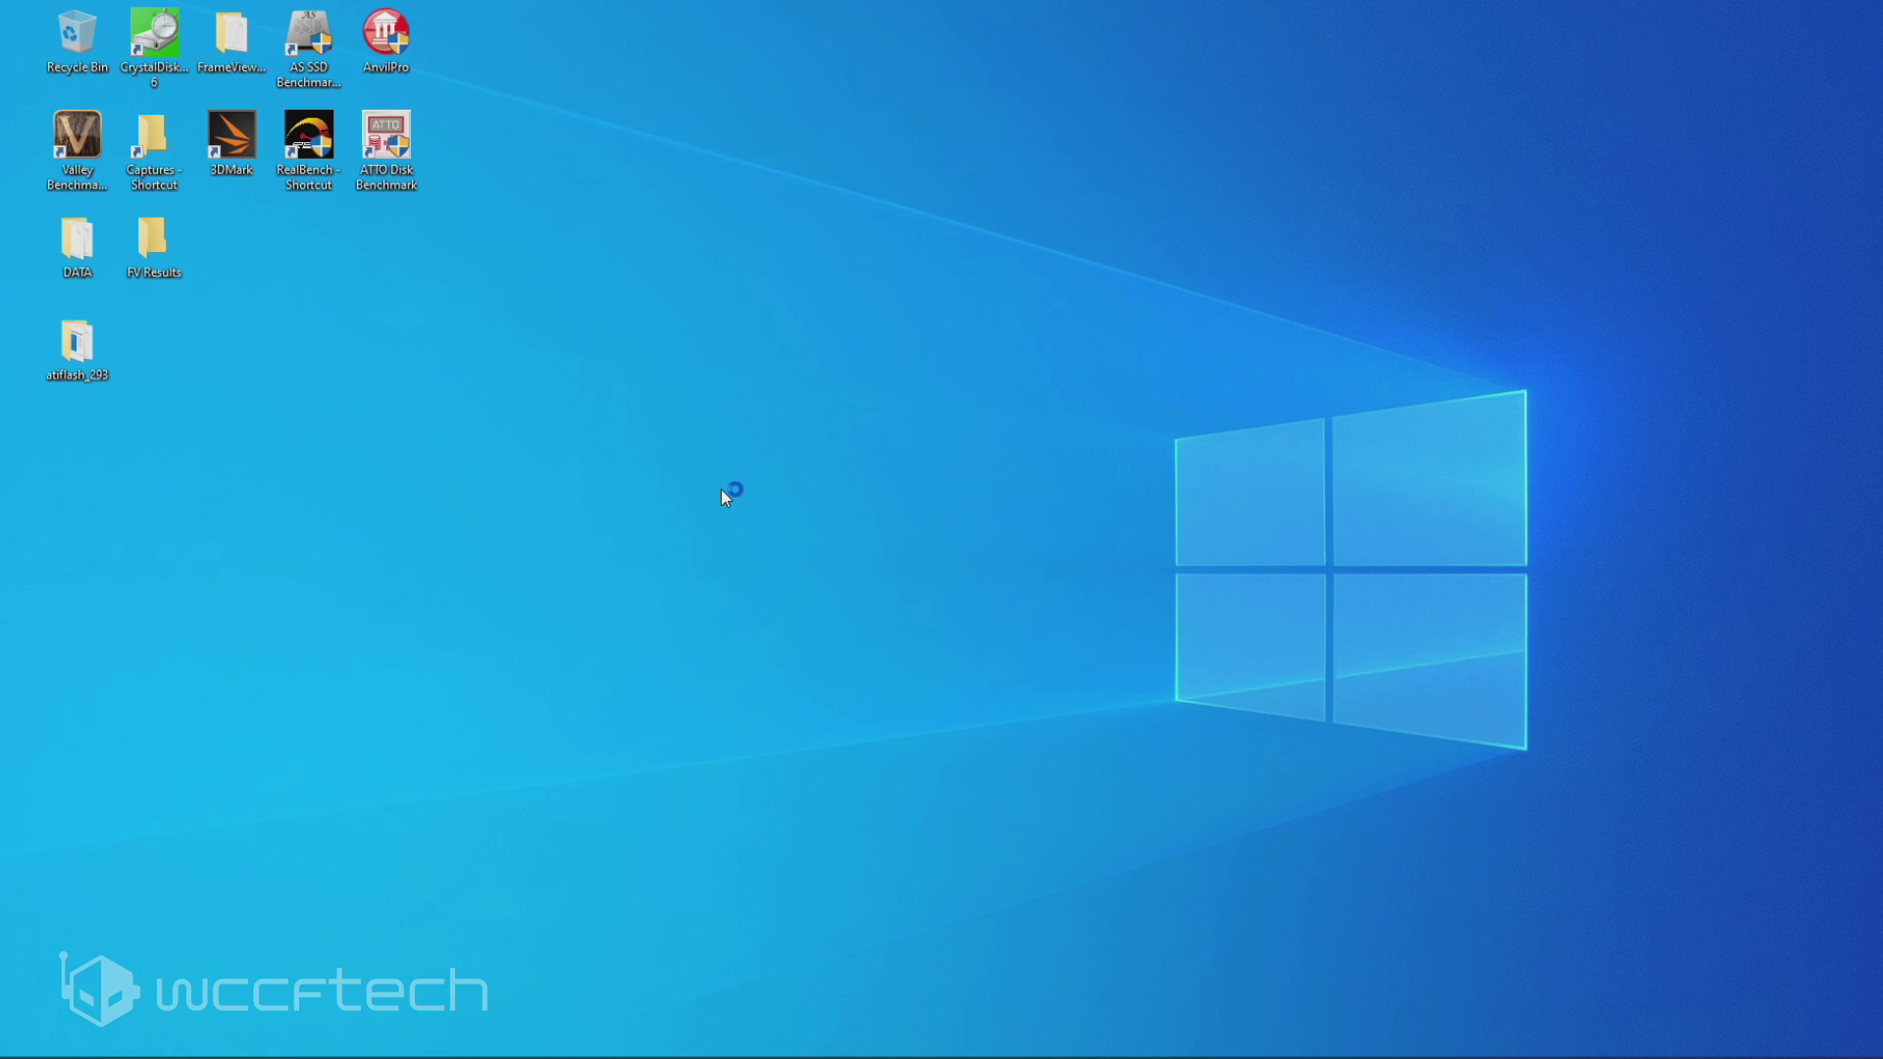
right_click(881, 530)
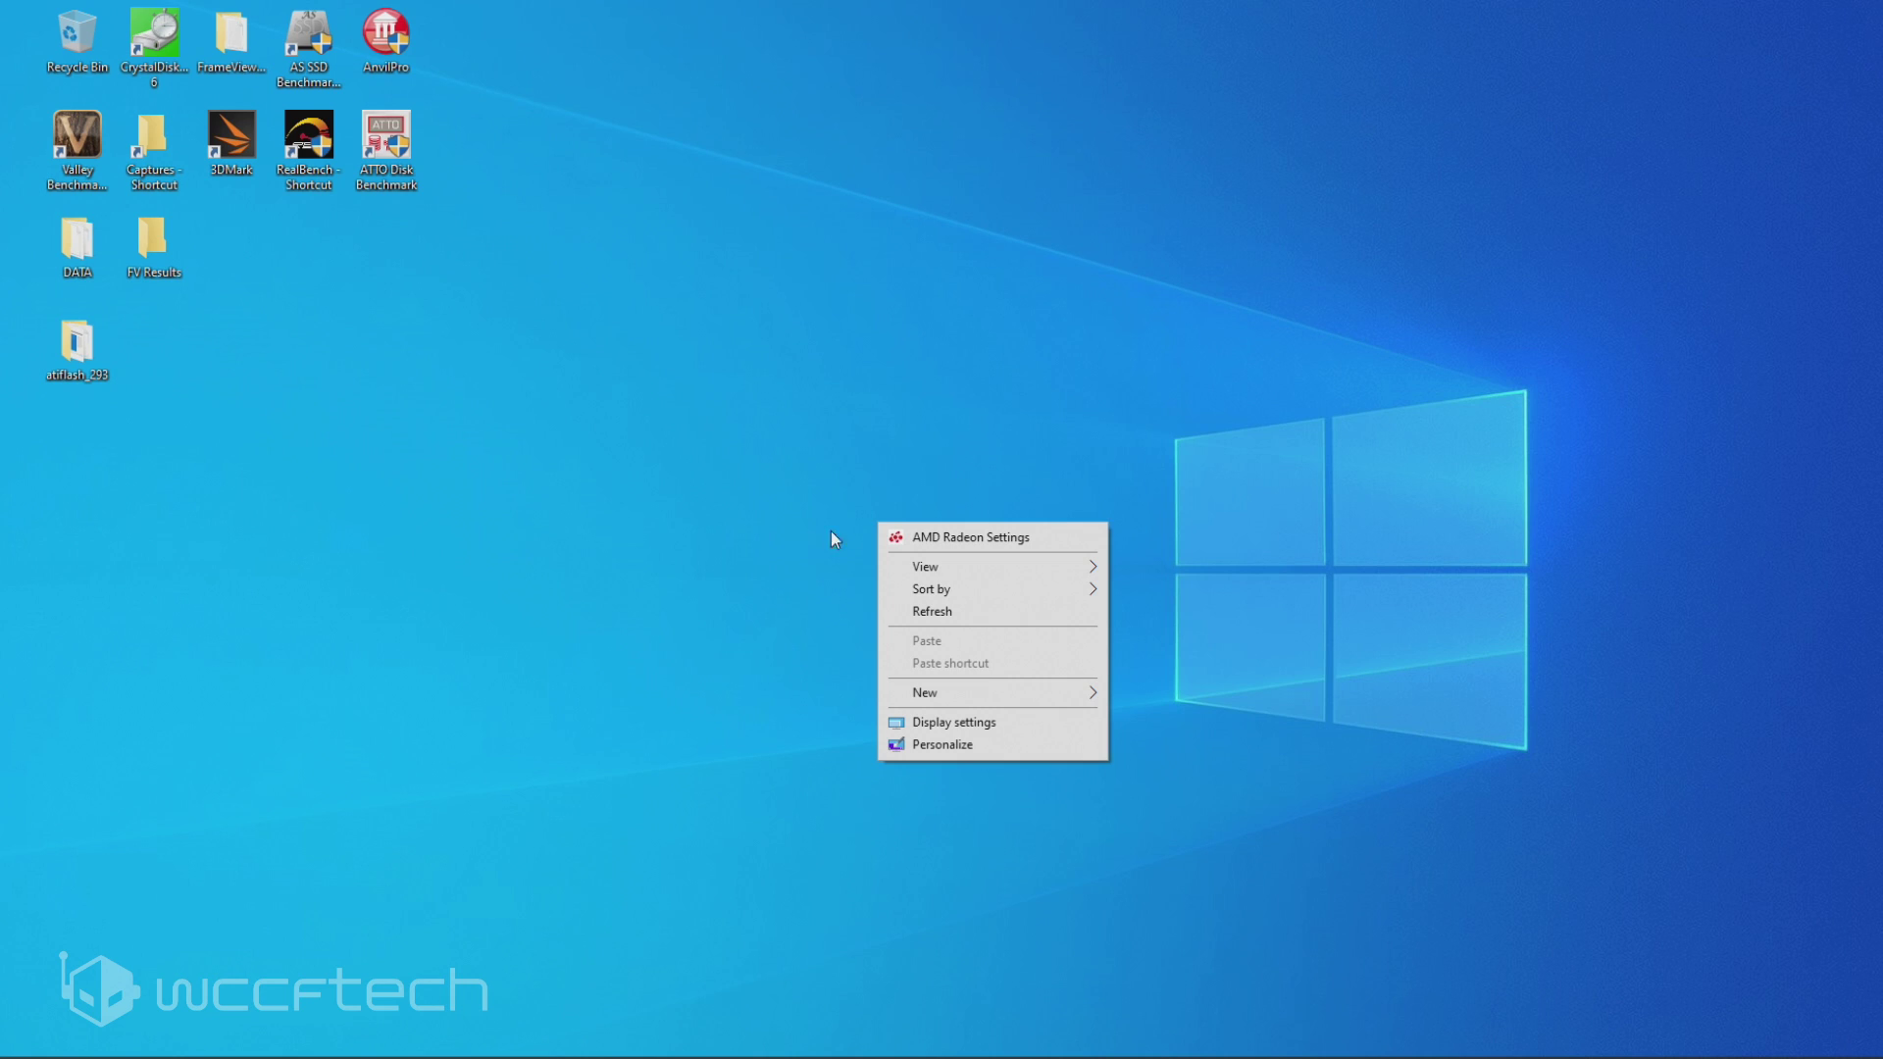
left_click(1300, 435)
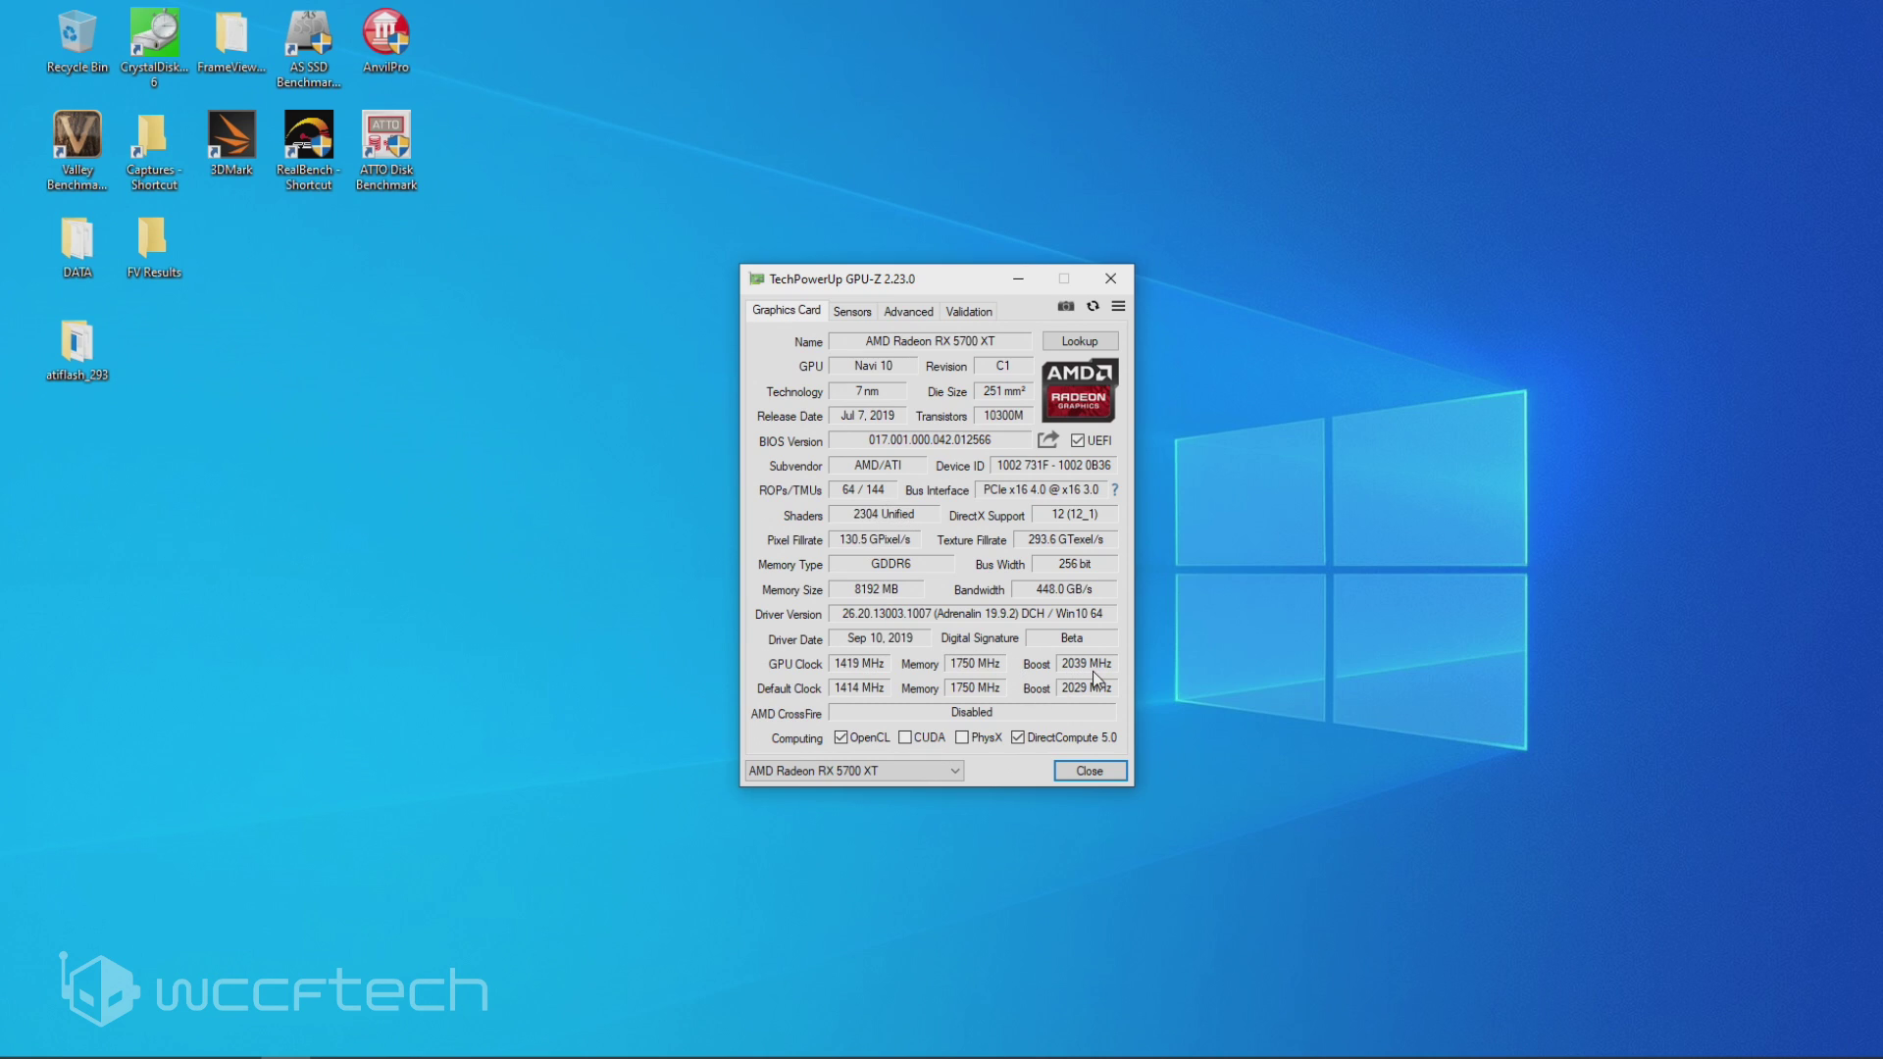
left_click(1020, 275)
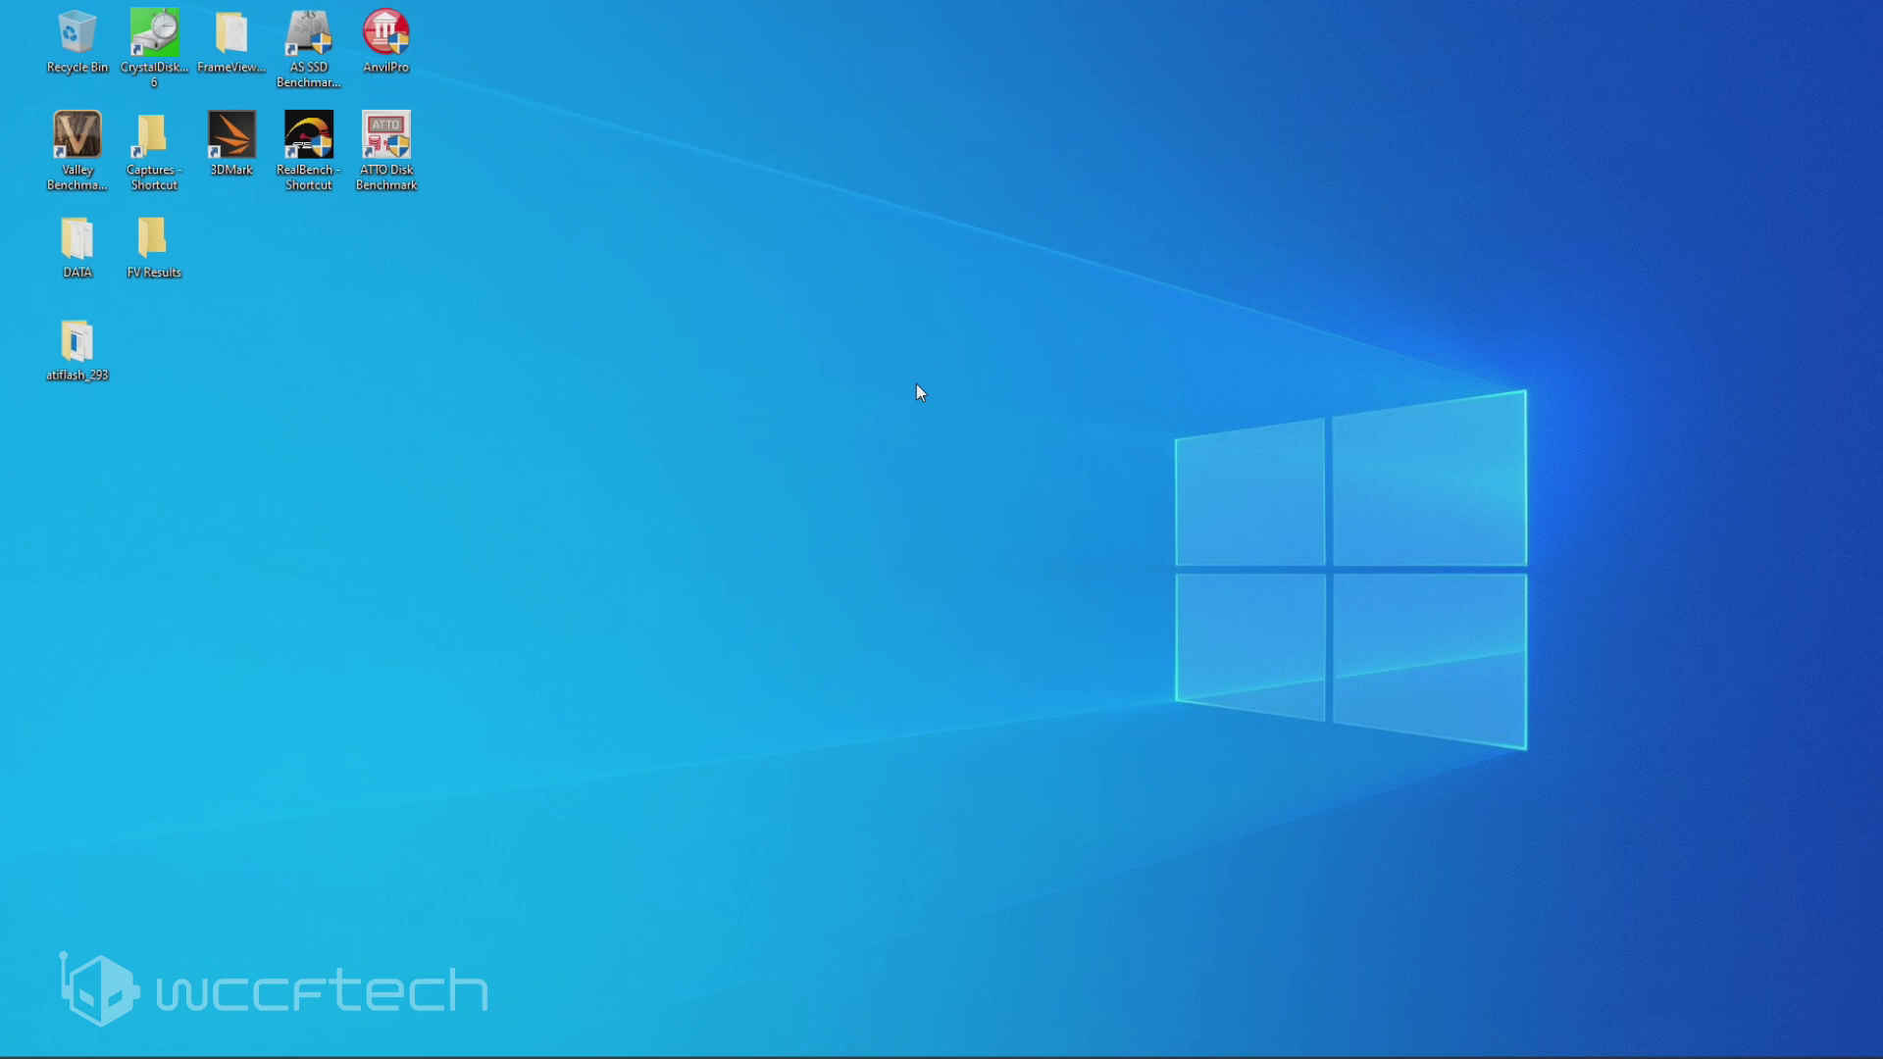
right_click(916, 384)
Open AMD Radeon Settings at Gaming > Global Settings > Global WattMan
left_click(1010, 402)
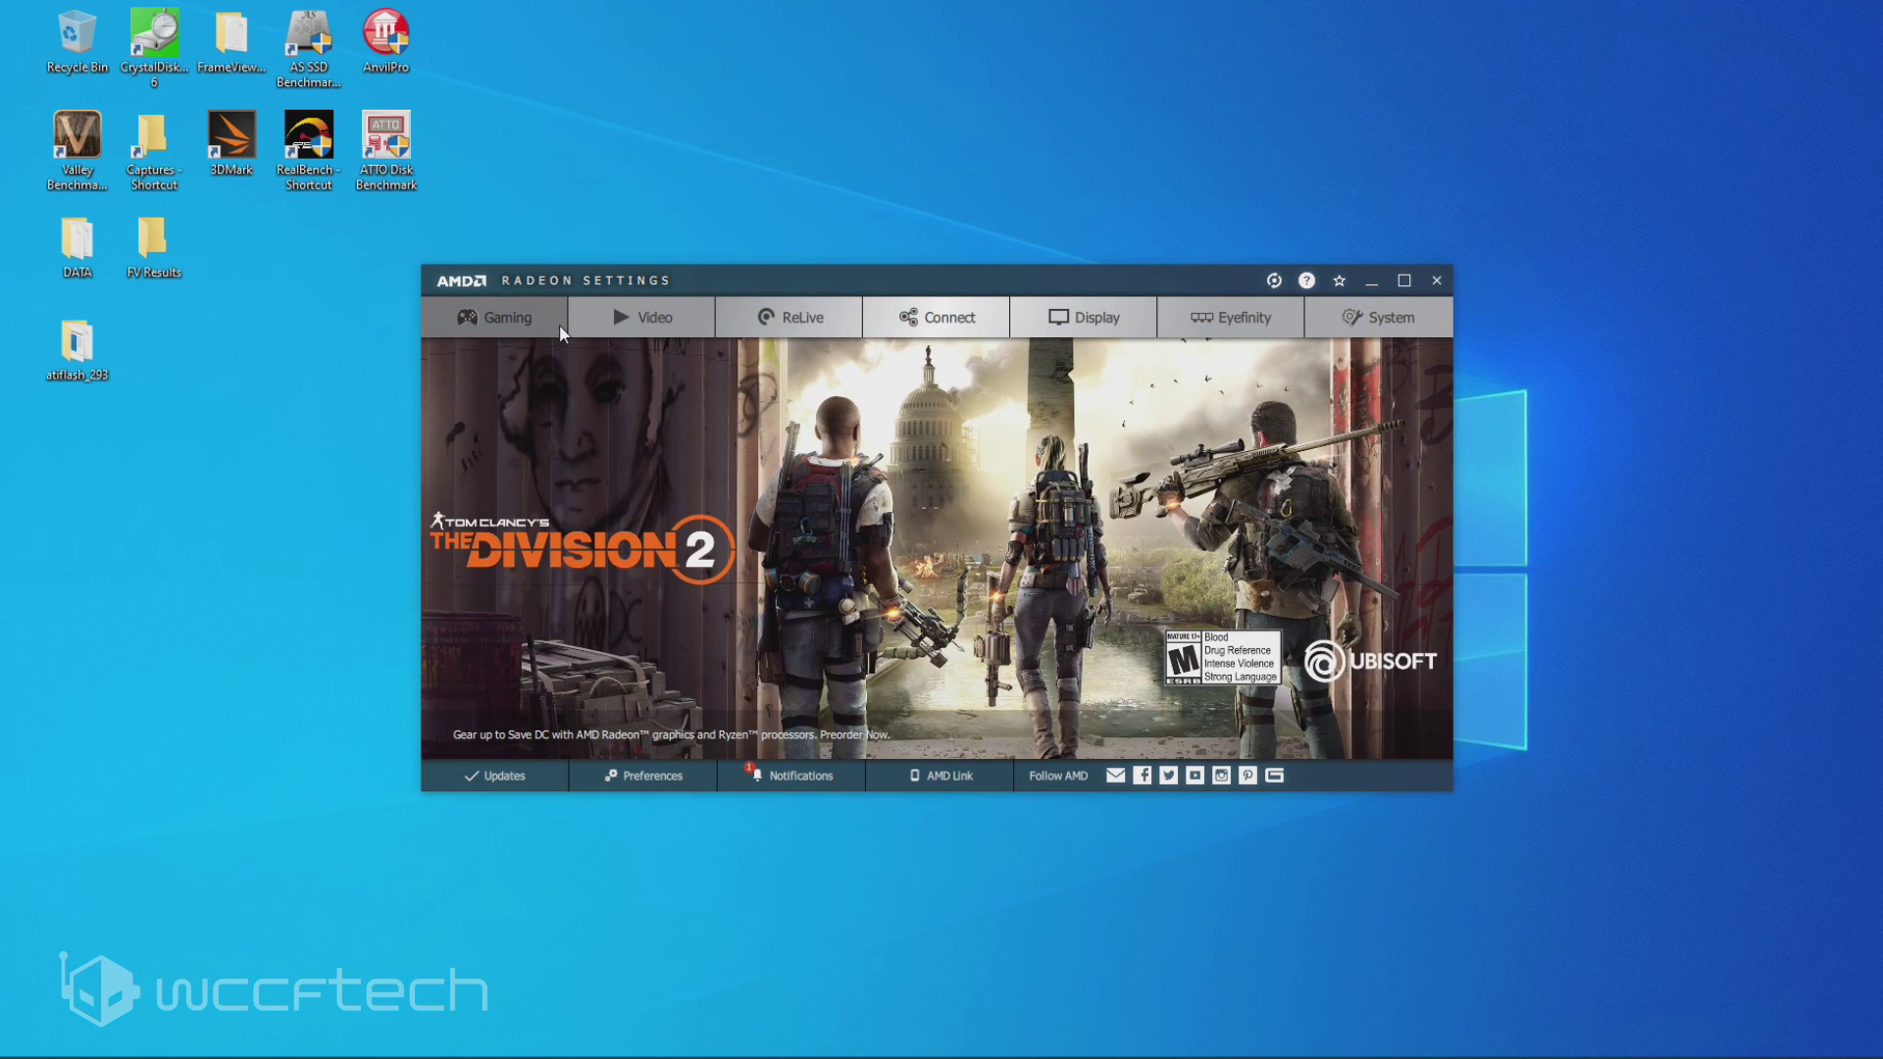
left_click(510, 318)
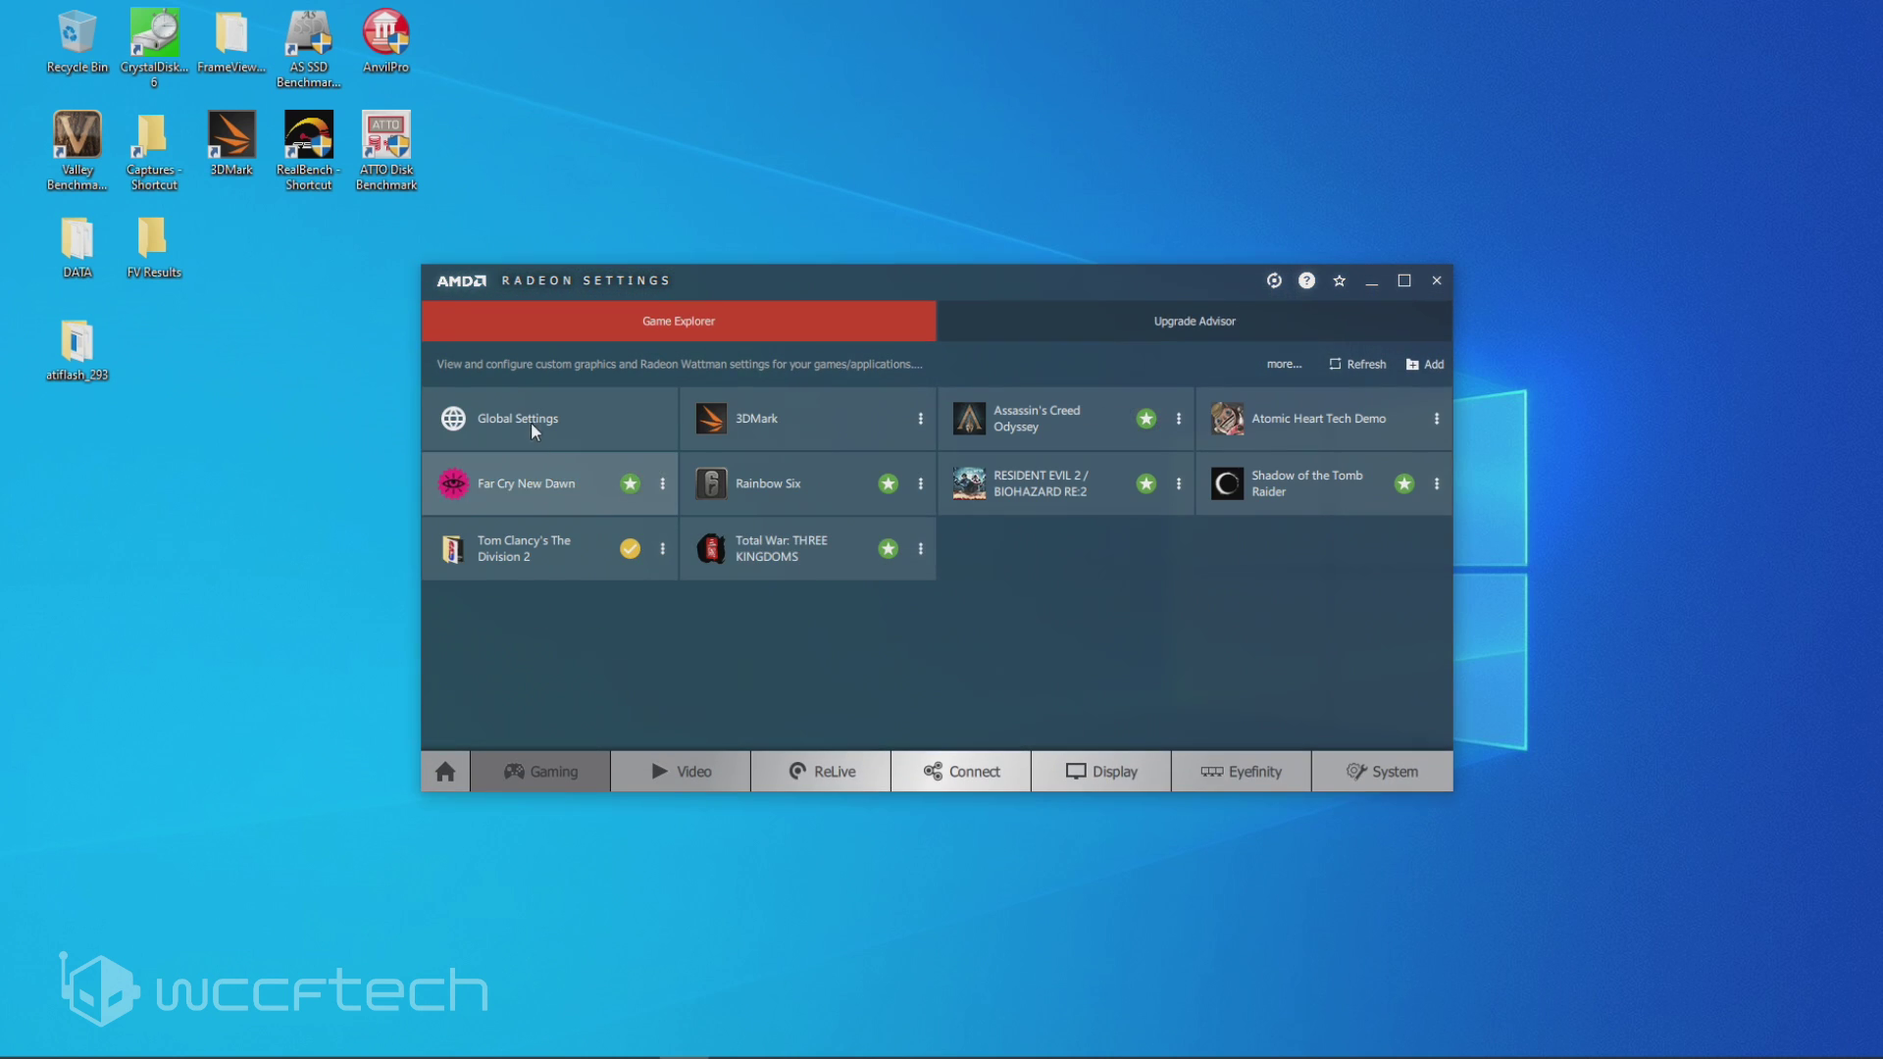
left_click(537, 424)
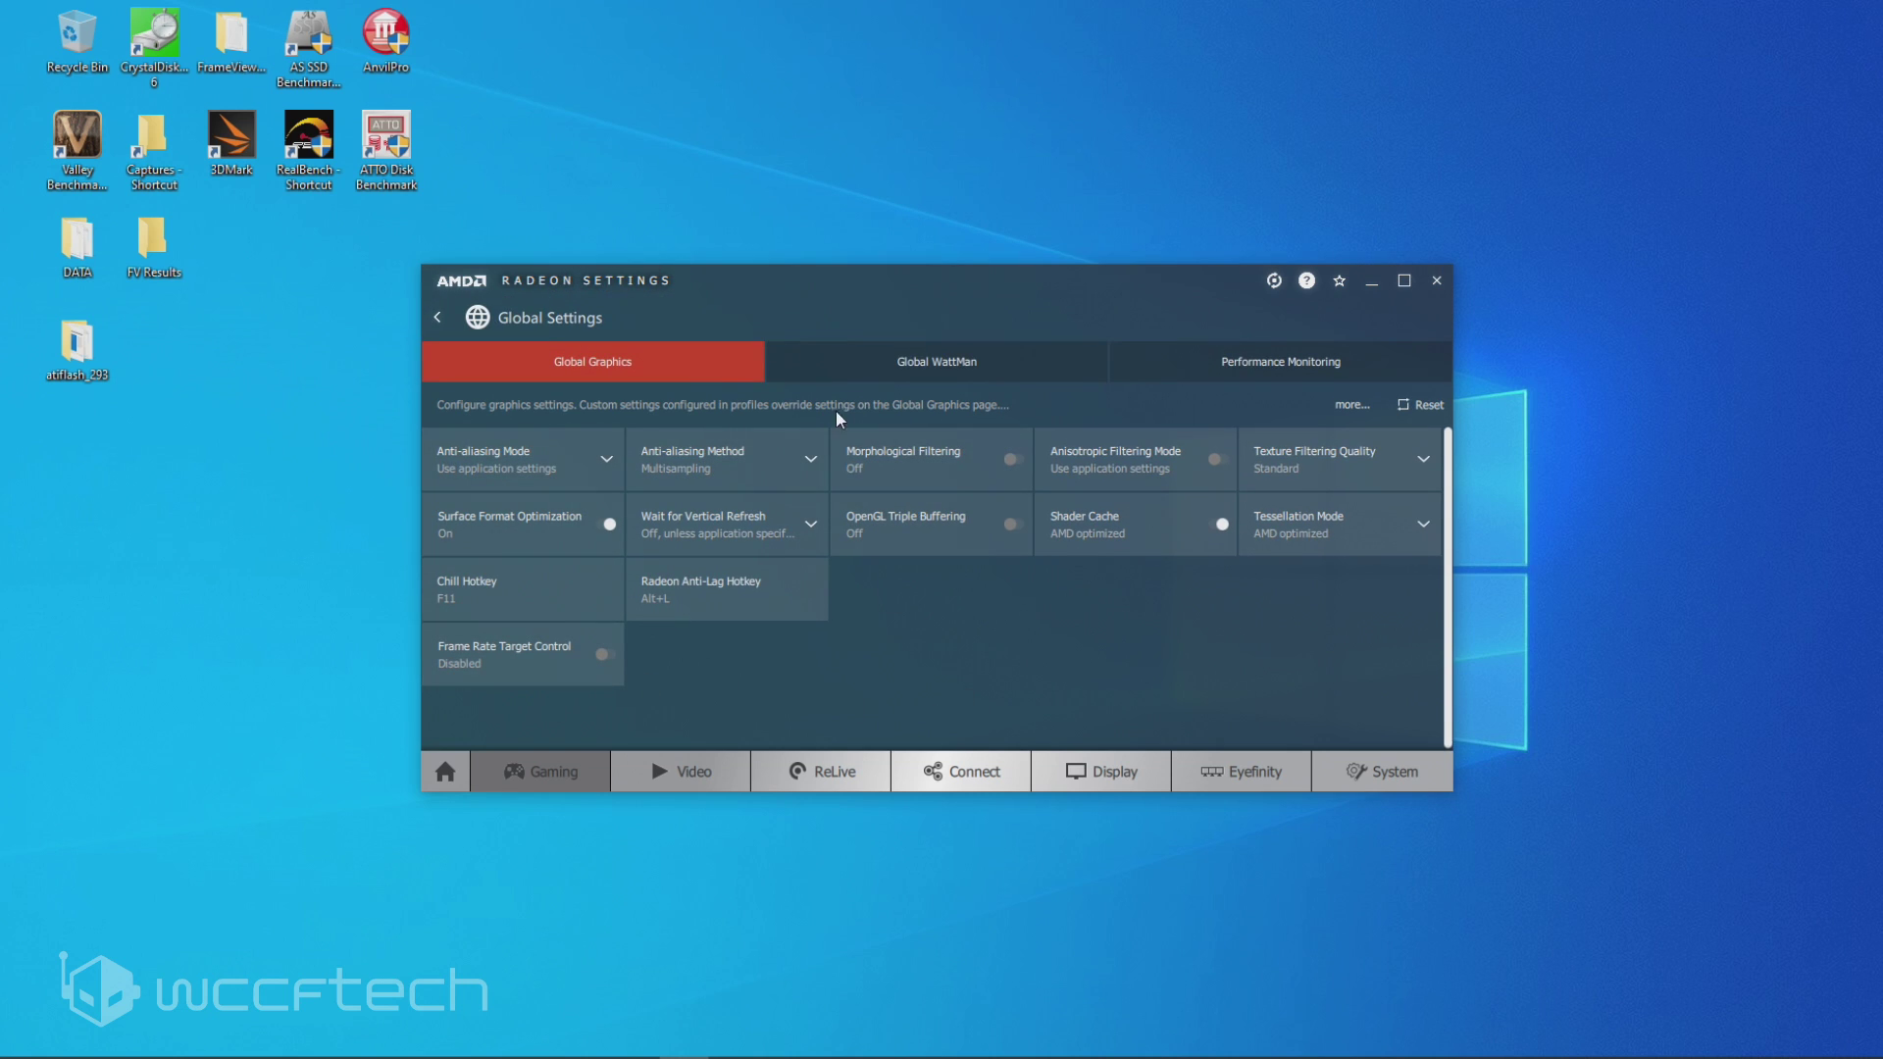
left_click(979, 365)
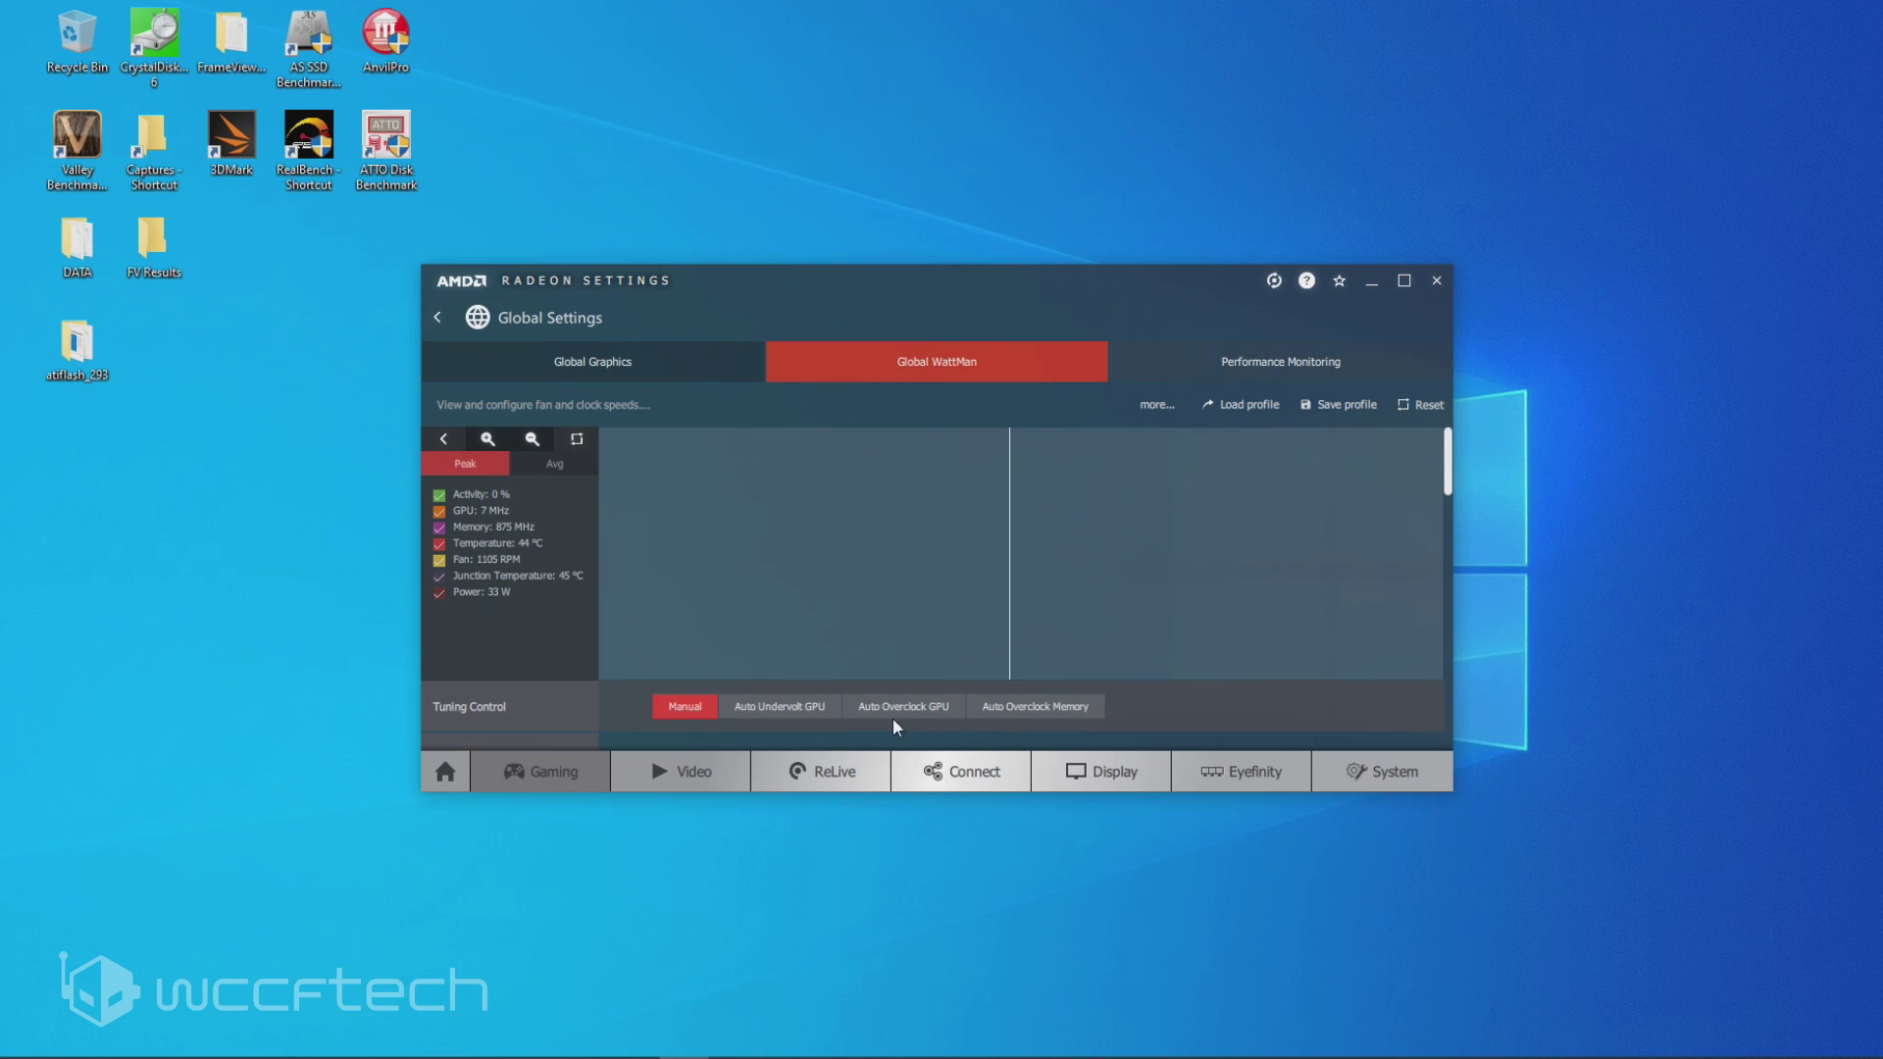
scroll(810, 628, "down", 3)
scroll(810, 618, "down", 1)
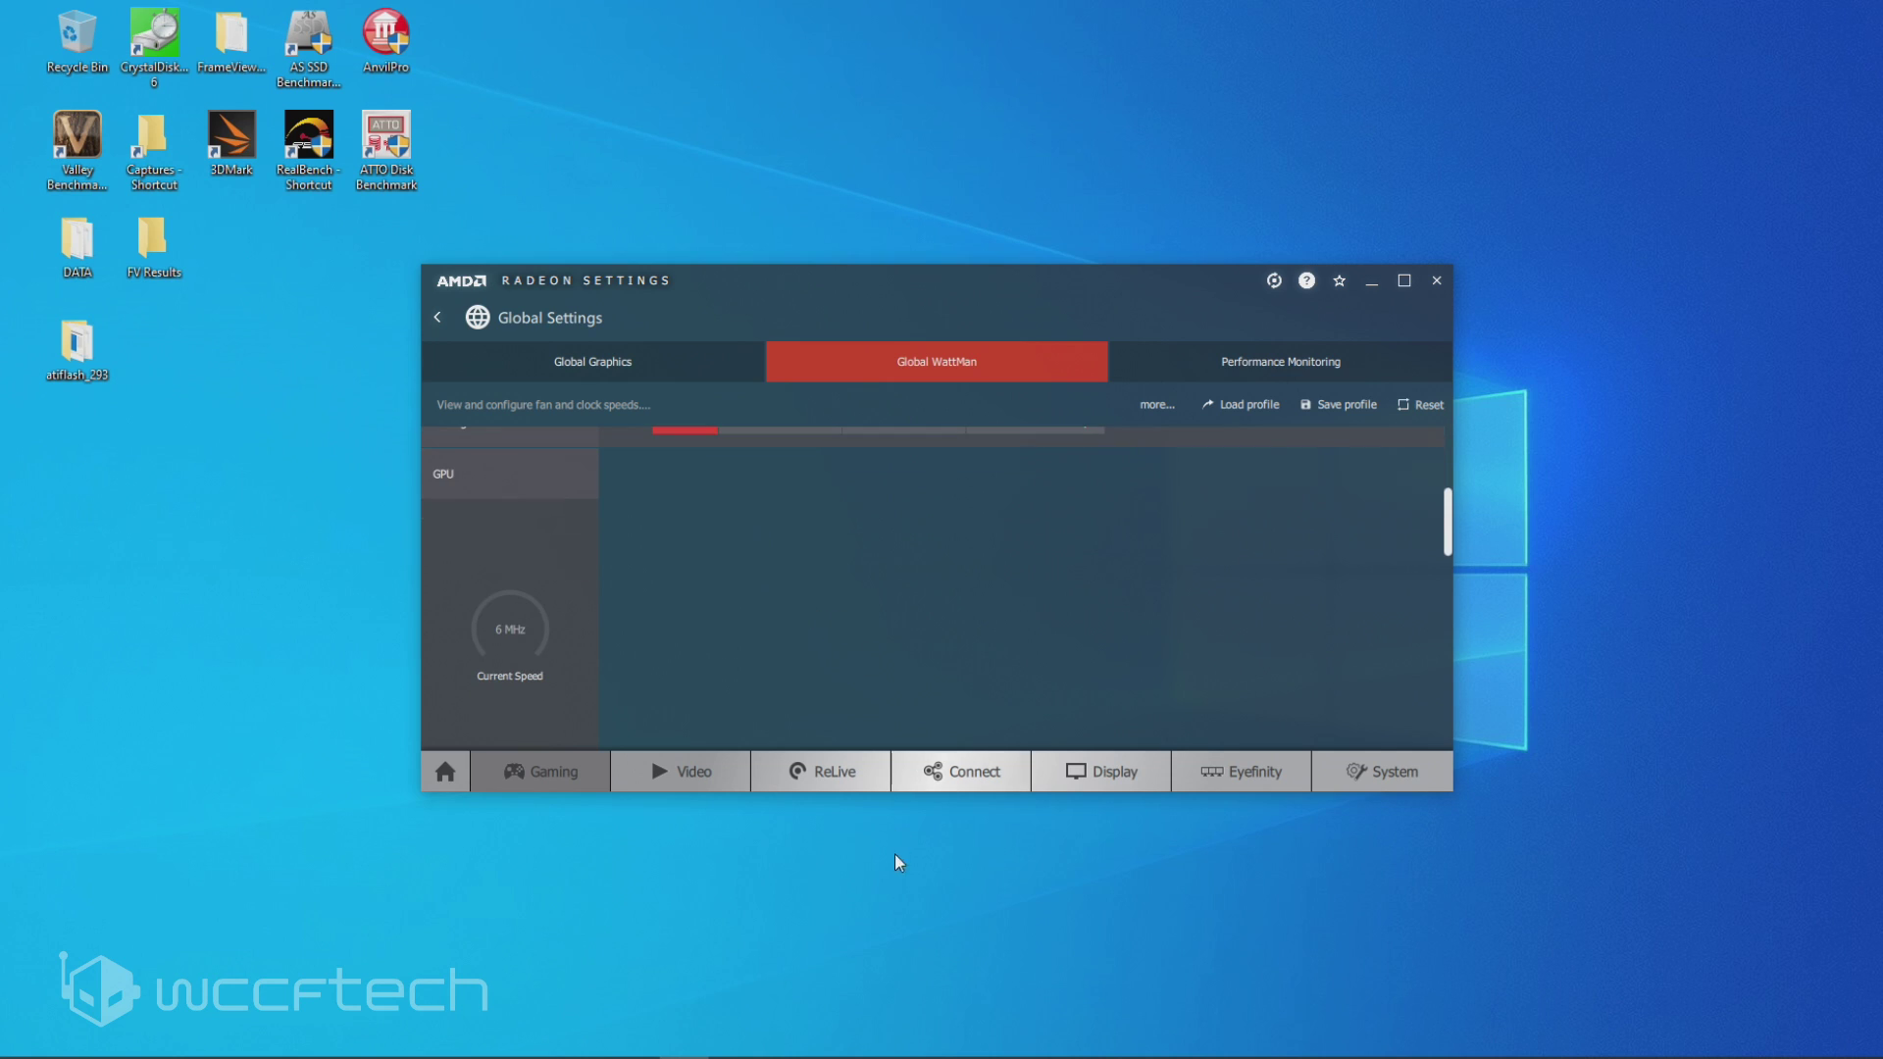
Set GPU Frequency/Voltage to Manual and raise the maximum clock to 2036 MHz
left_click_drag(904, 784, 904, 954)
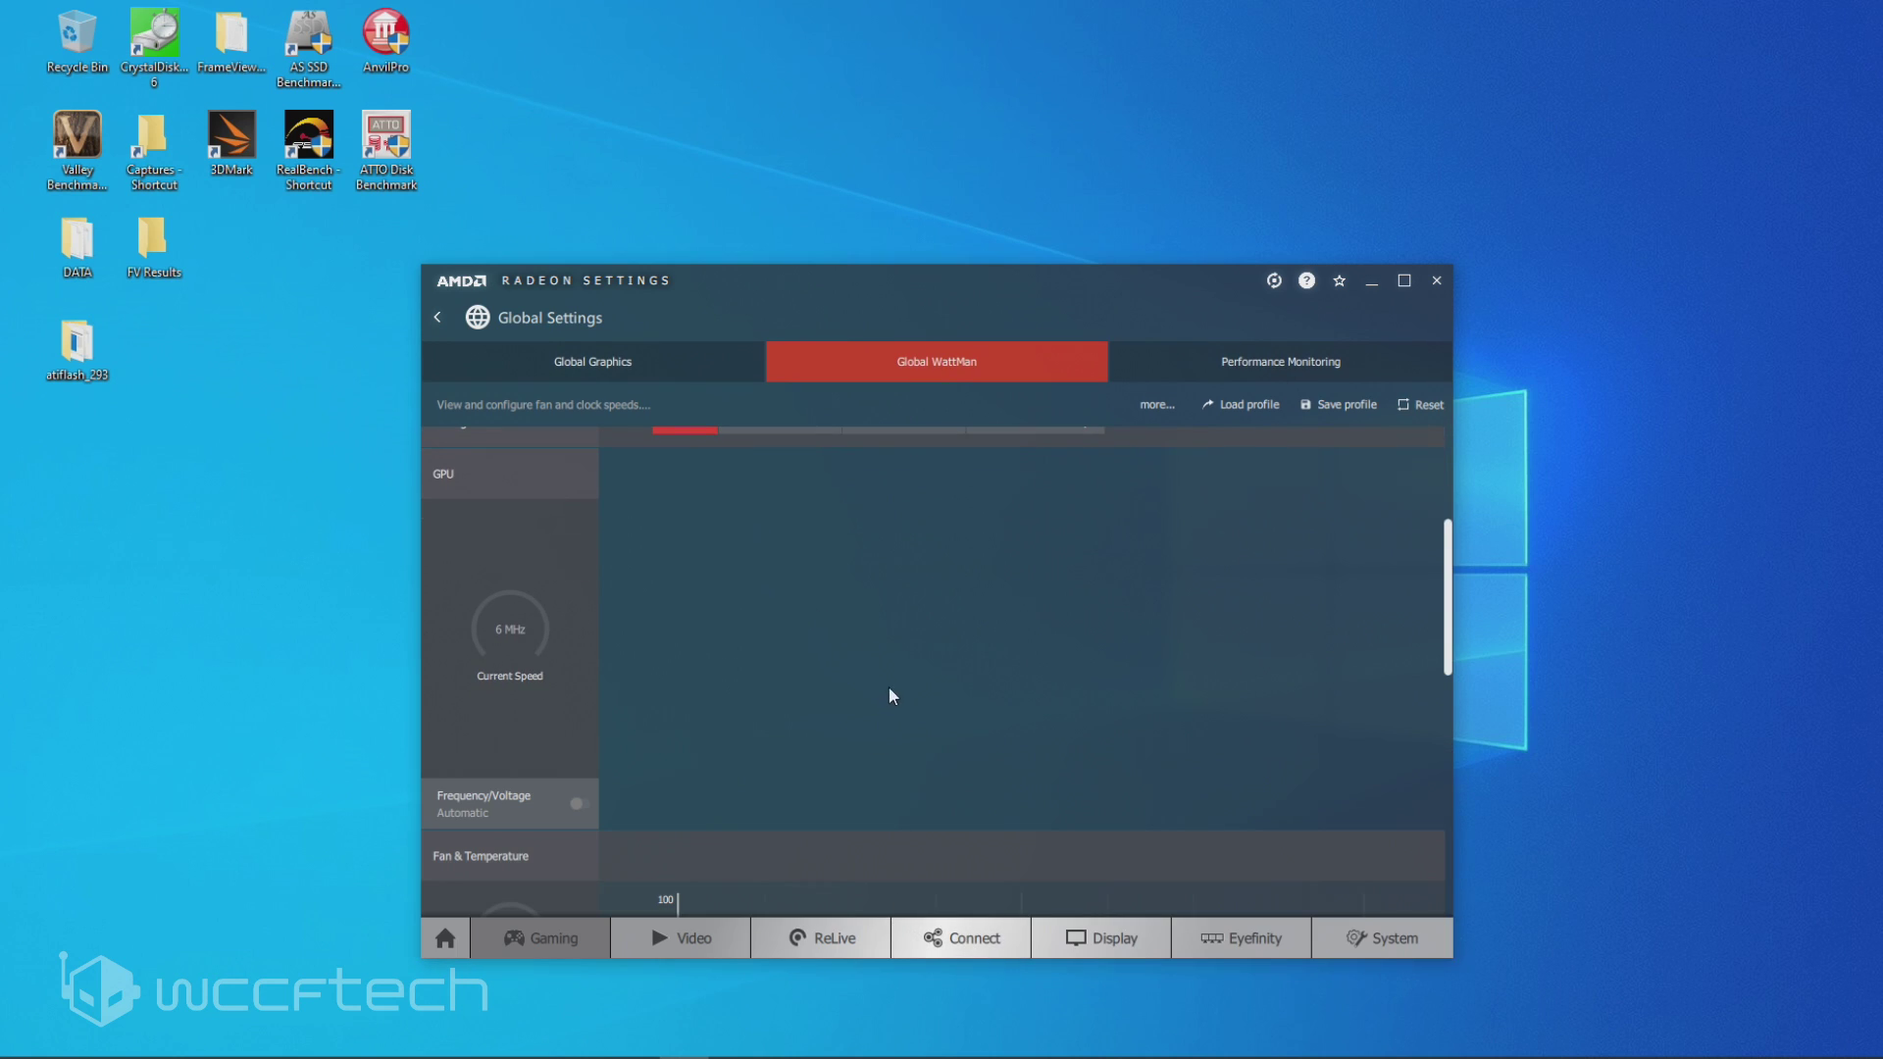
left_click(584, 803)
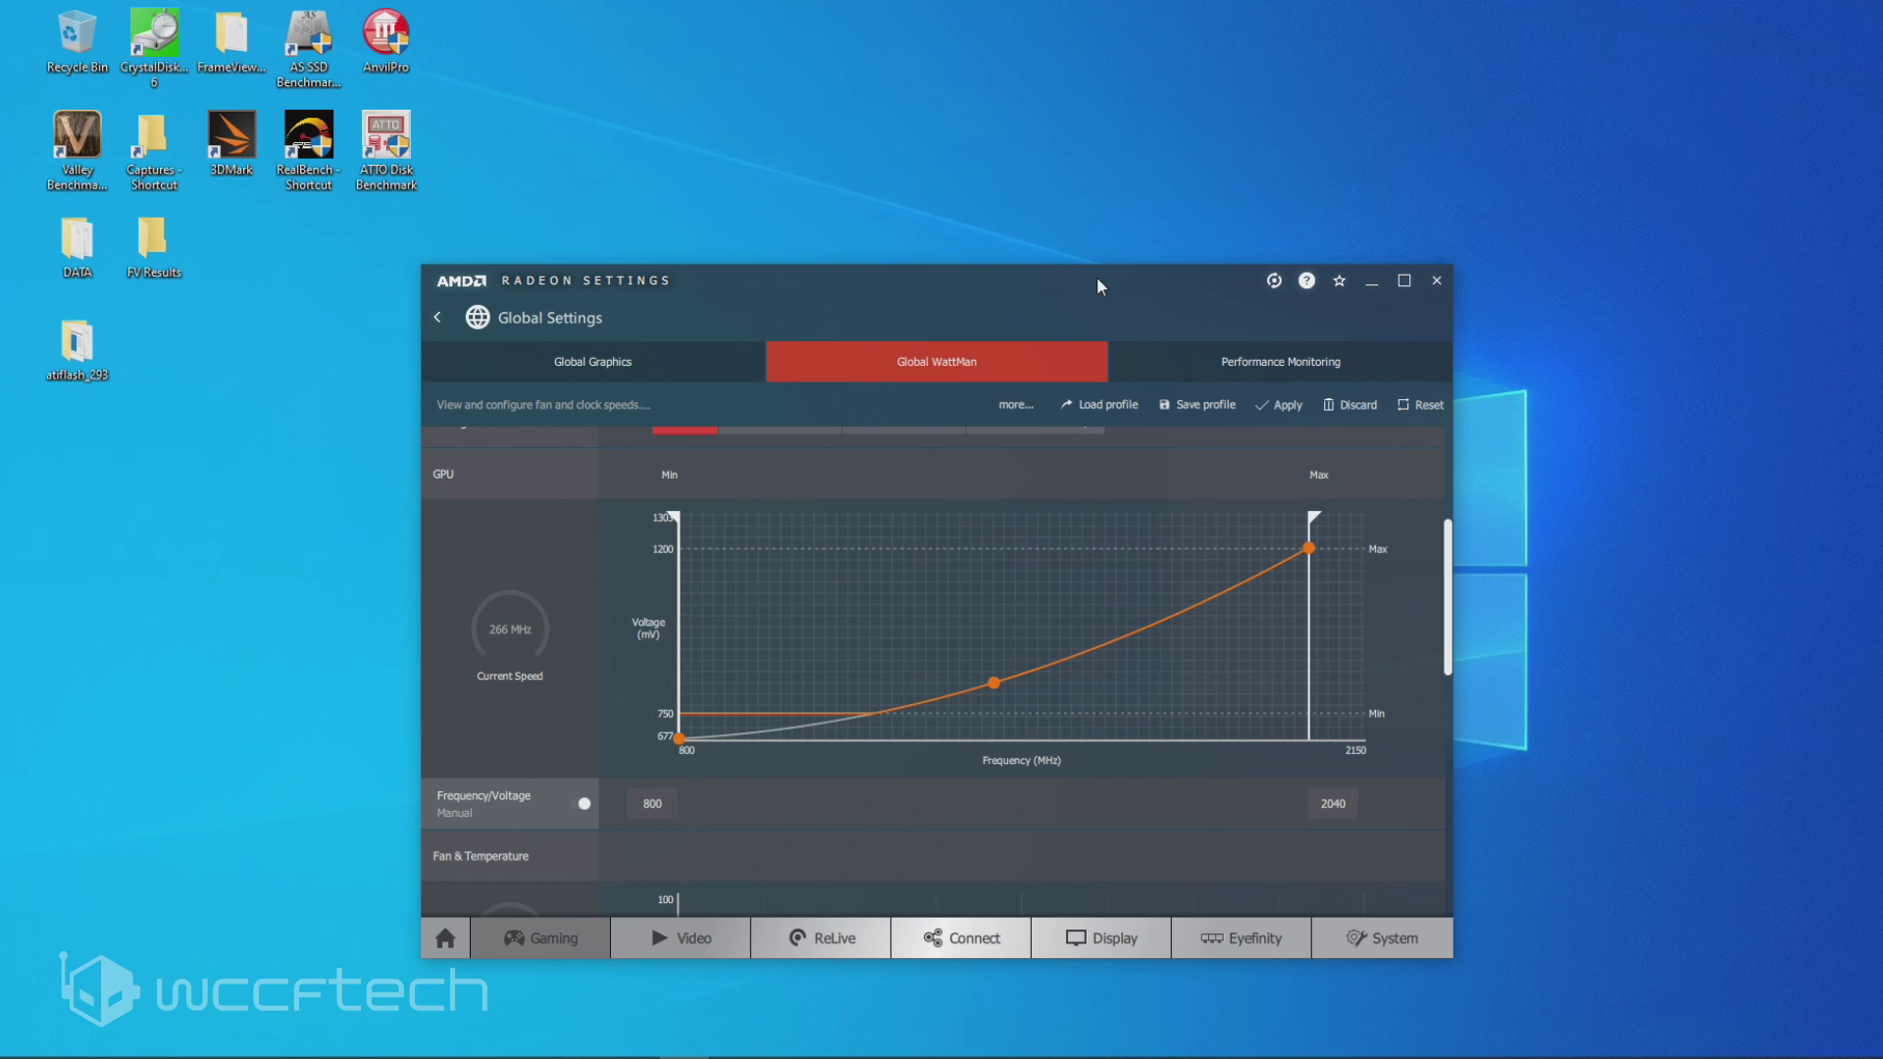
left_click_drag(1097, 284, 1079, 232)
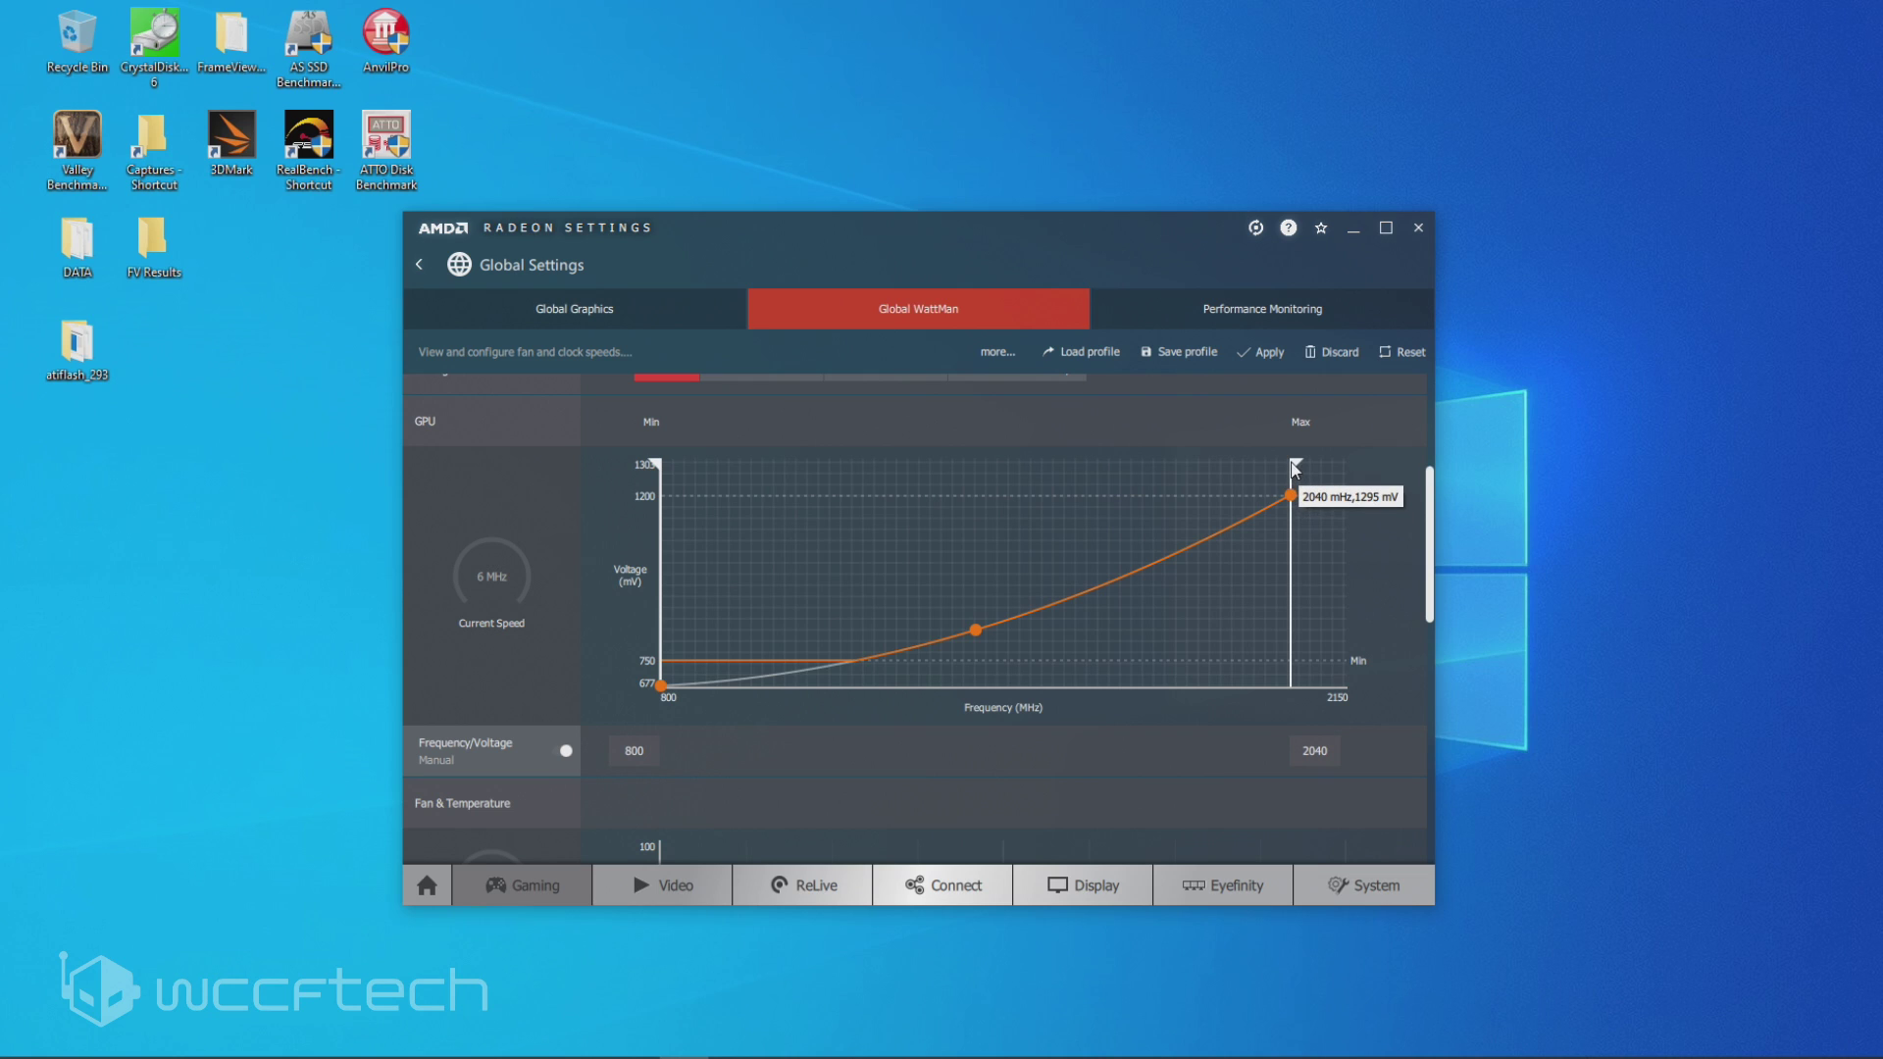
mouse_move(1294, 472)
left_mouse_down()
mouse_move(1380, 498)
mouse_move(1296, 496)
left_mouse_up()
scroll(1197, 740, "down", 3)
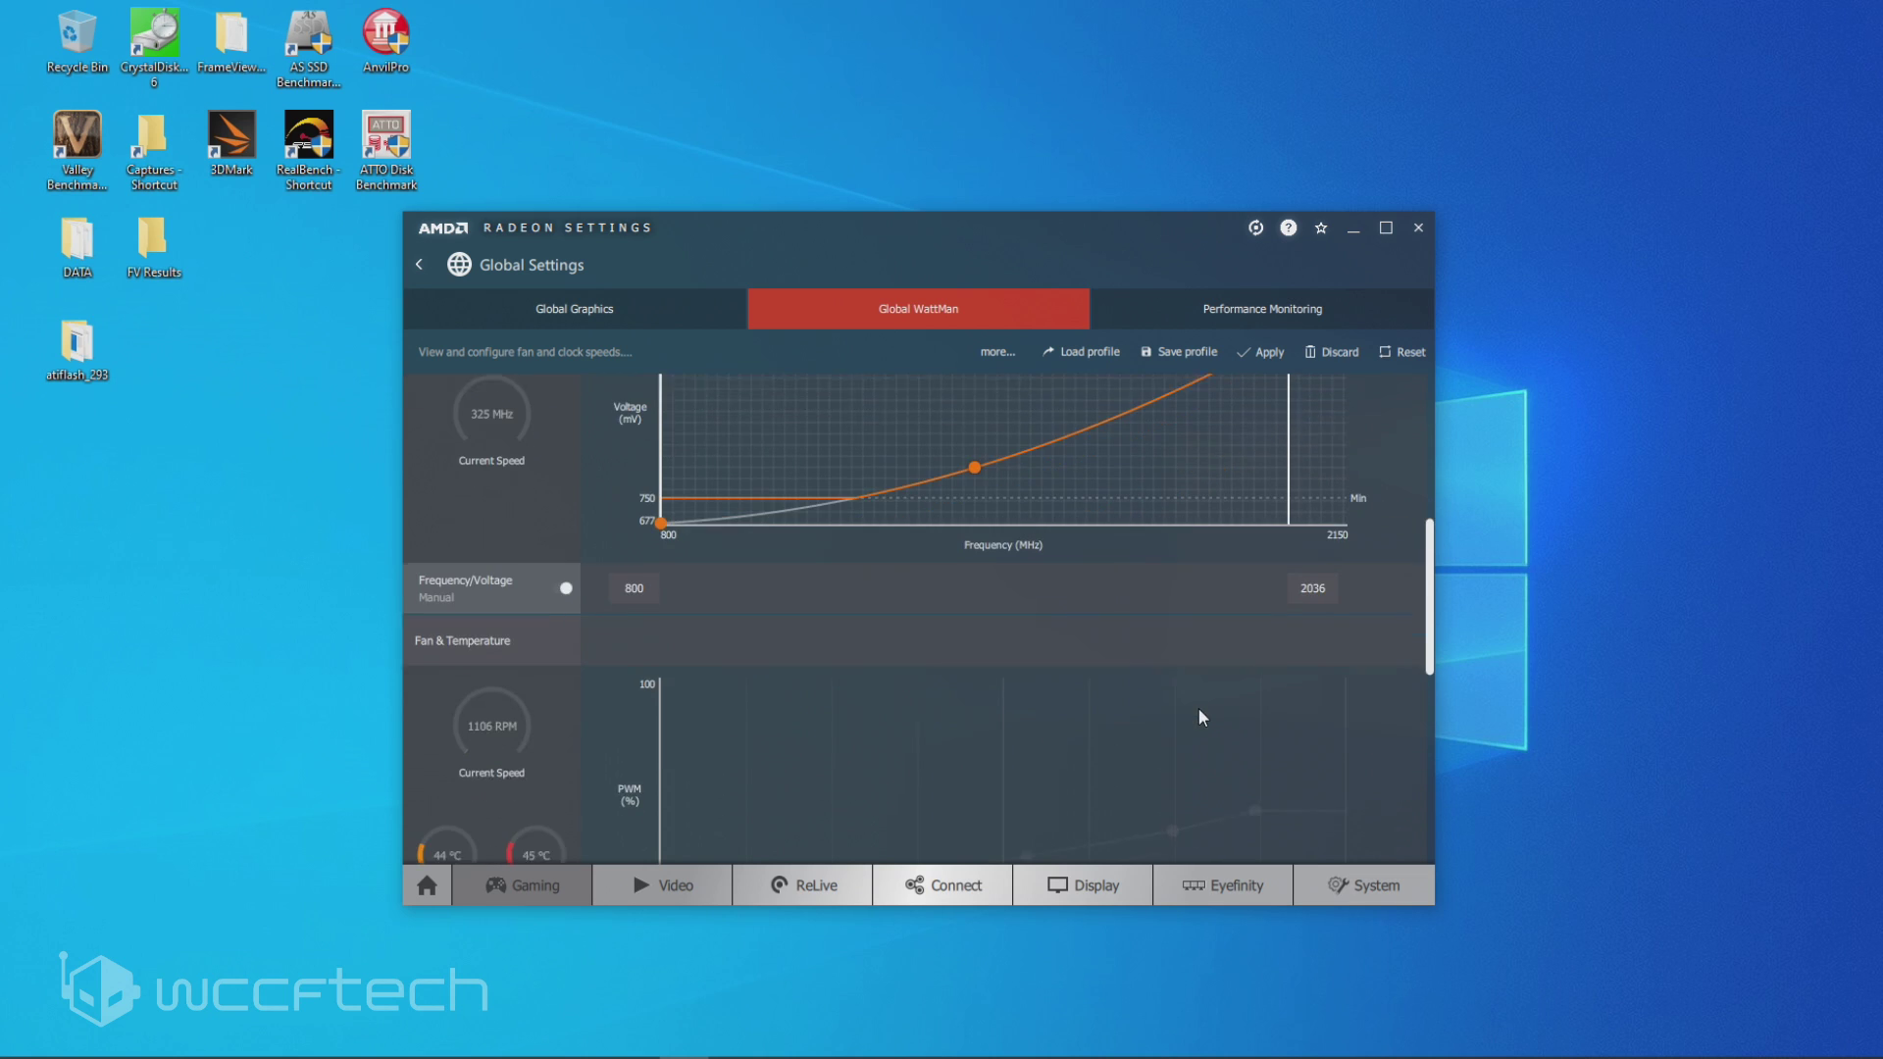
scroll(1020, 628, "up", 4)
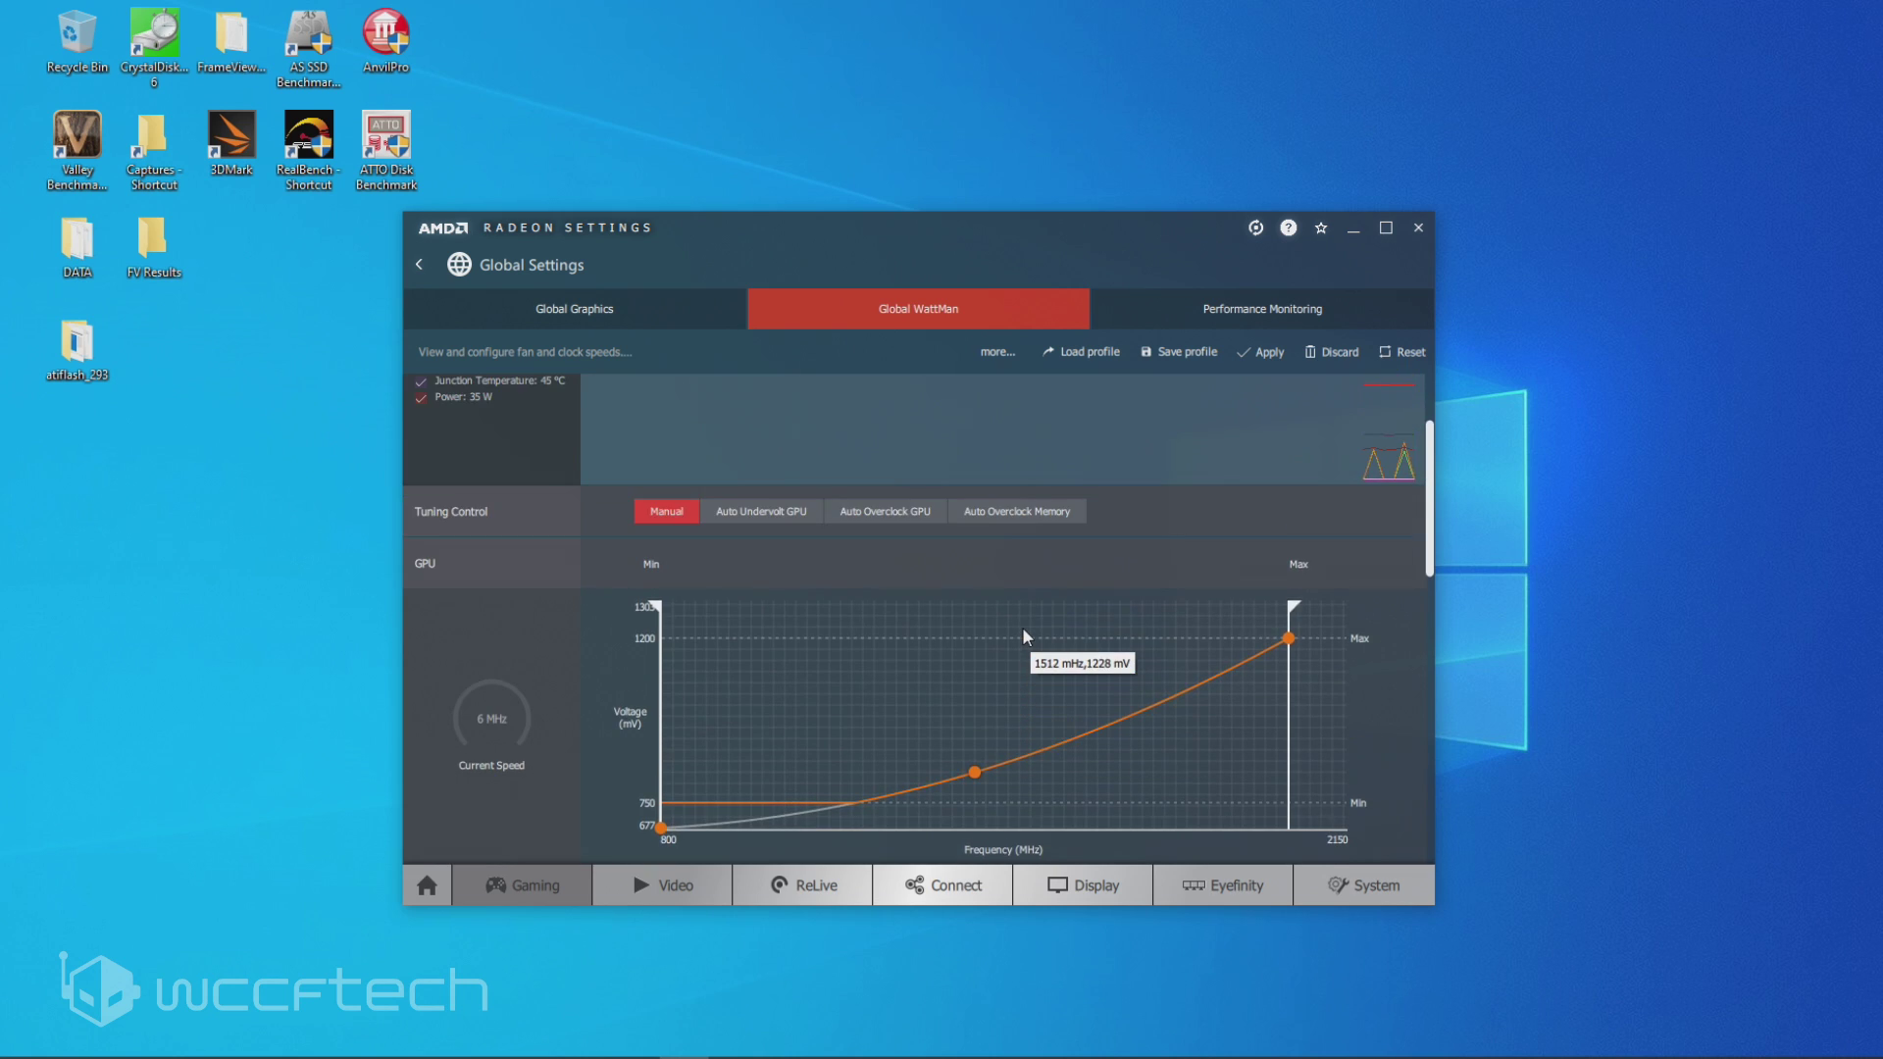
scroll(1039, 618, "down", 1)
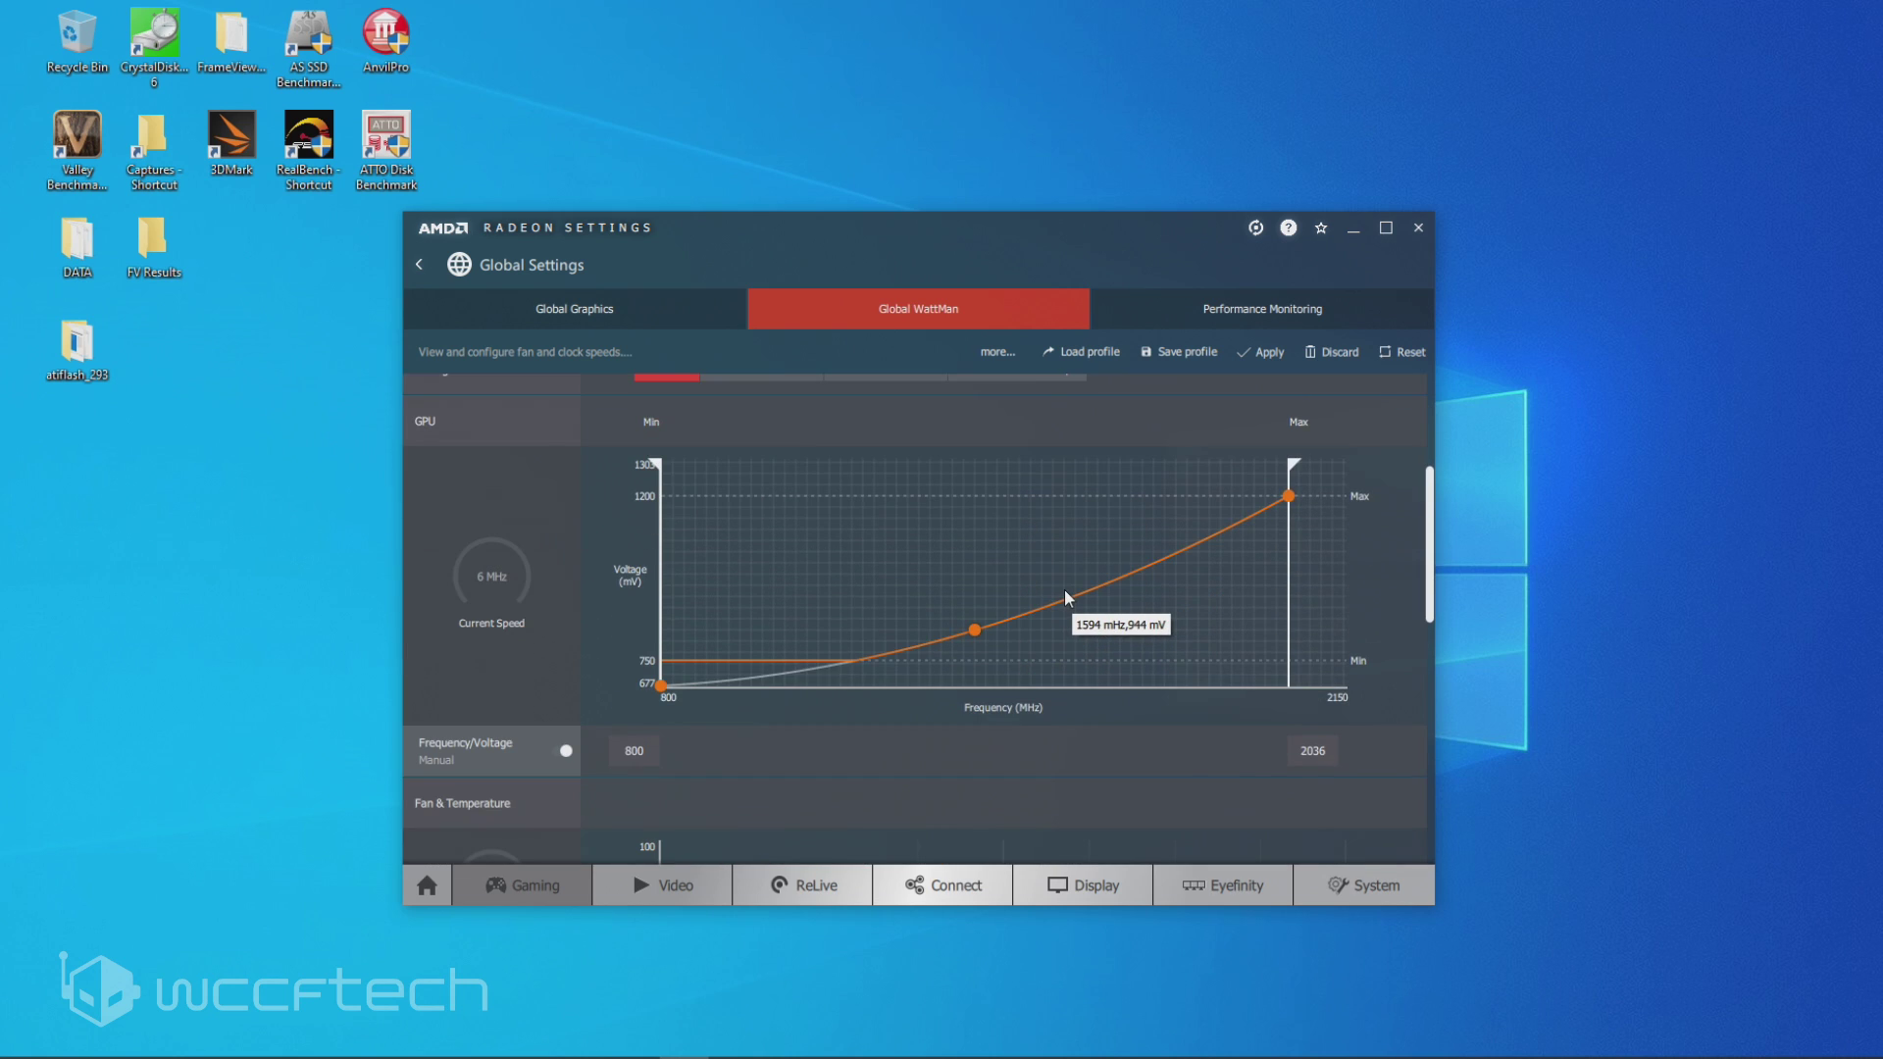